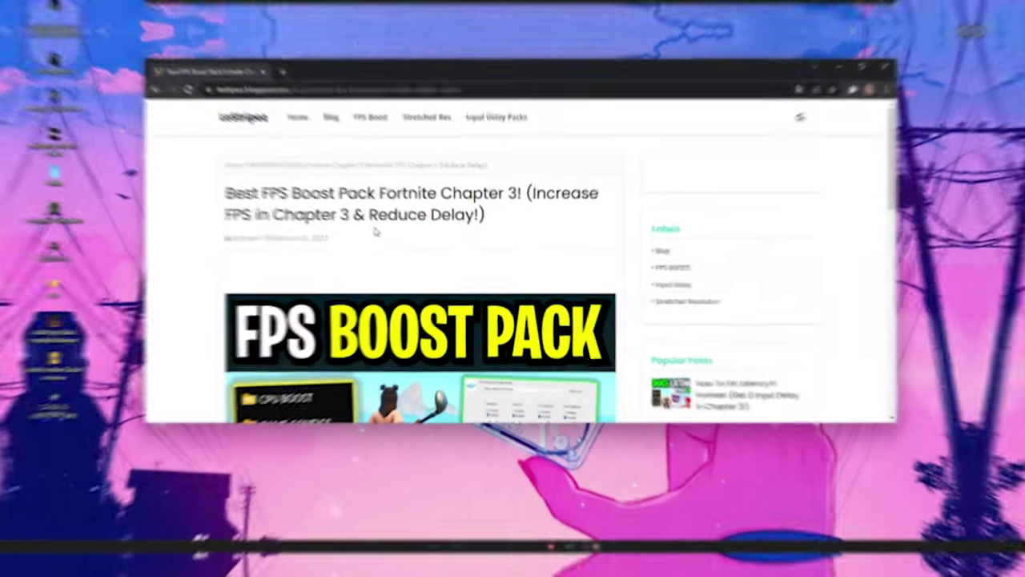
{"action": "scroll", "coordinate": [358, 240], "scroll_direction": "down", "scroll_amount": 10}
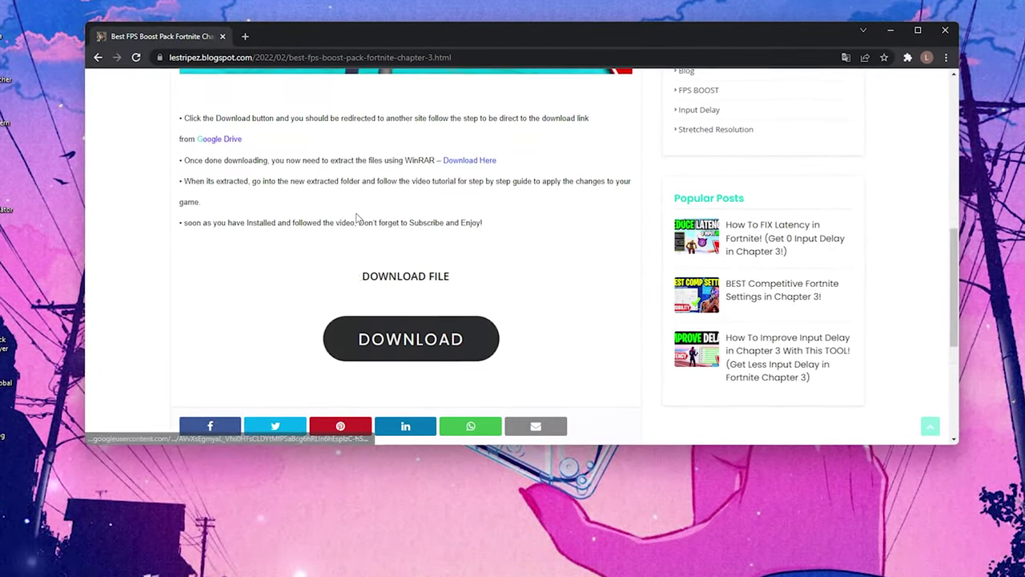
{"action": "scroll", "coordinate": [363, 319], "scroll_direction": "up", "scroll_amount": 1}
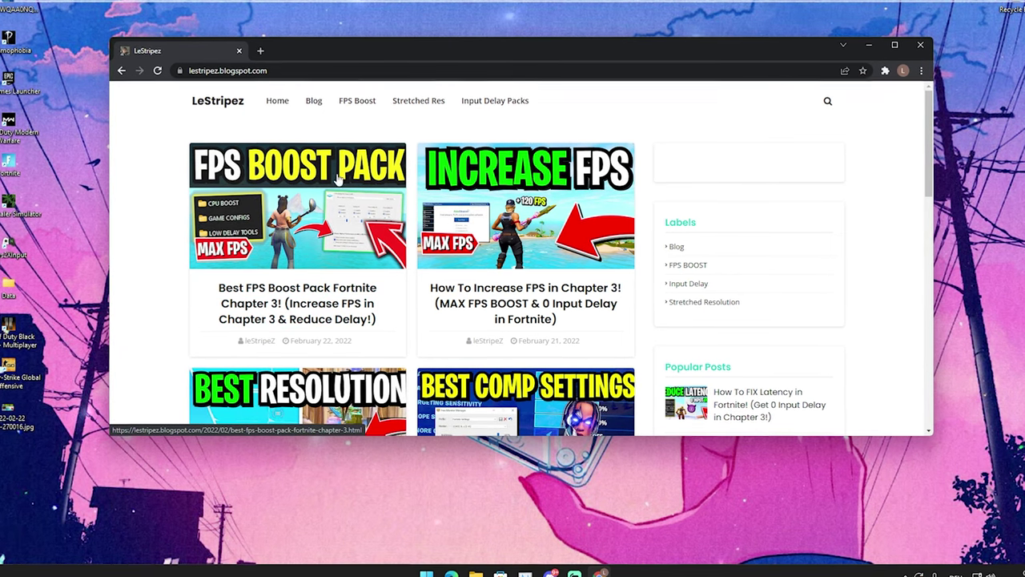
Step: Open the Best FPS Boost Pack Fortnite Chapter 3 post, follow its download link to the Google Drive file, and close the browser
{"action": "left_click", "coordinate": [271, 308]}
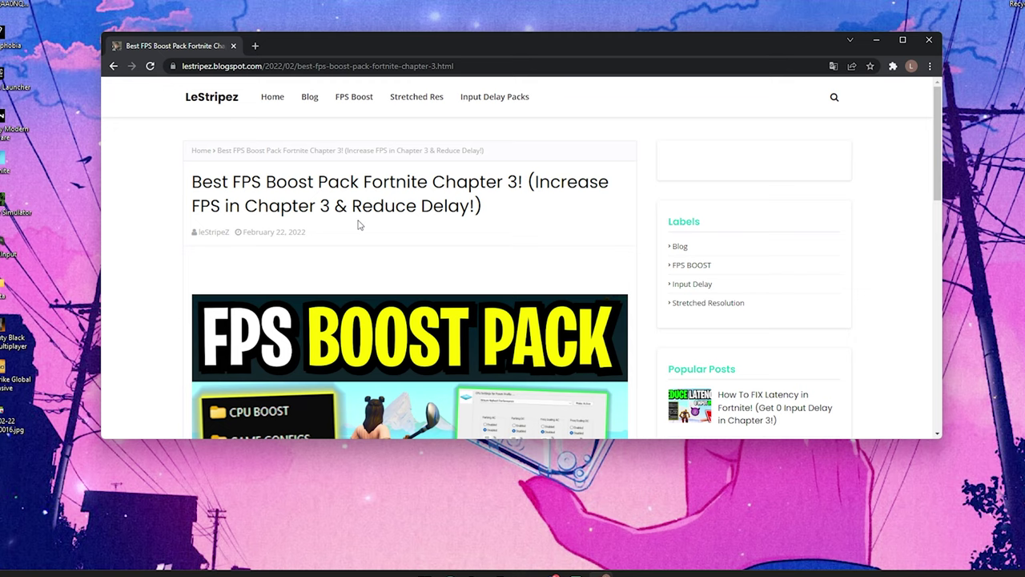
{"action": "scroll", "coordinate": [359, 225], "scroll_direction": "down", "scroll_amount": 10}
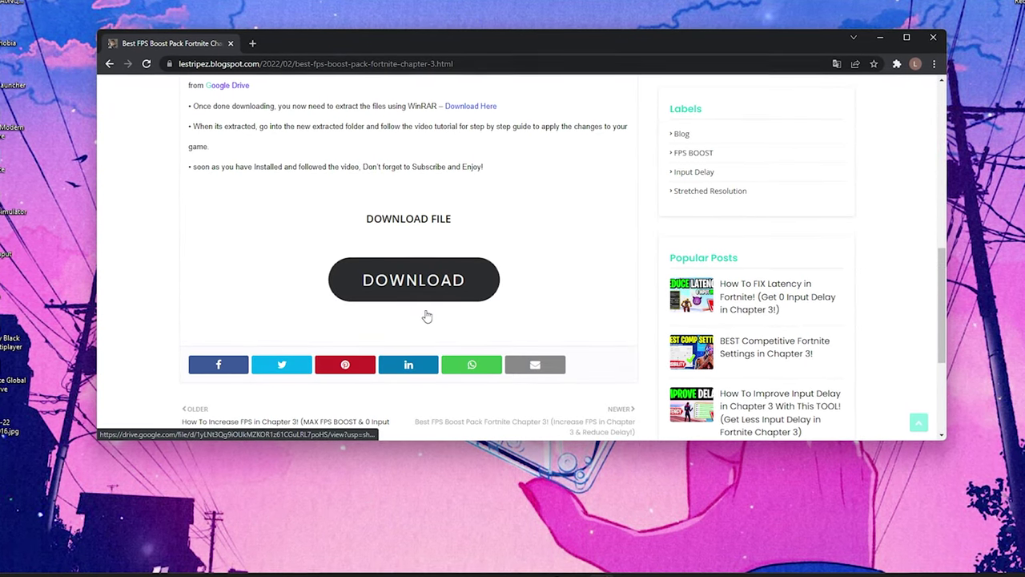
{"action": "left_click", "coordinate": [412, 294]}
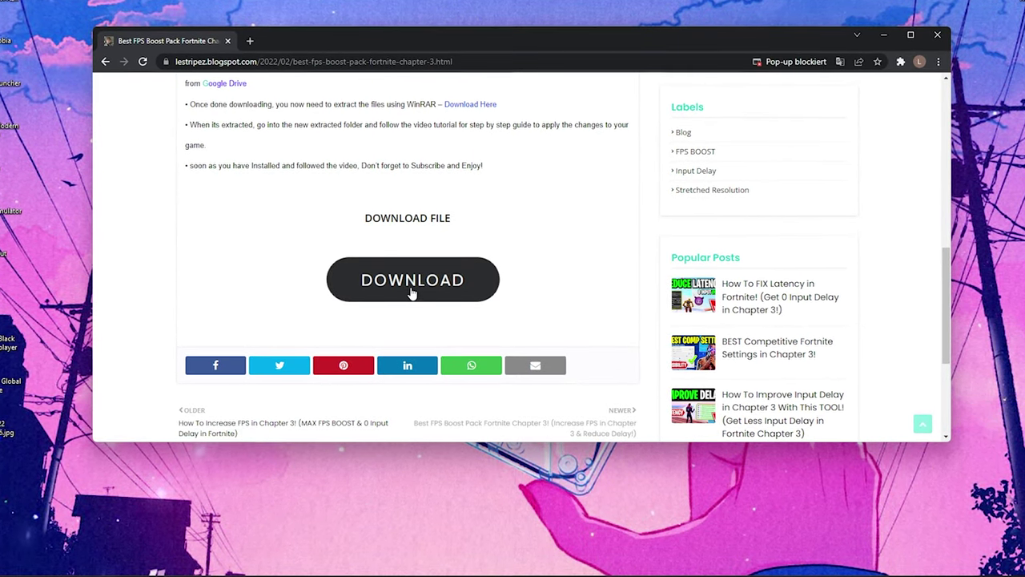
{"action": "left_click", "coordinate": [415, 288]}
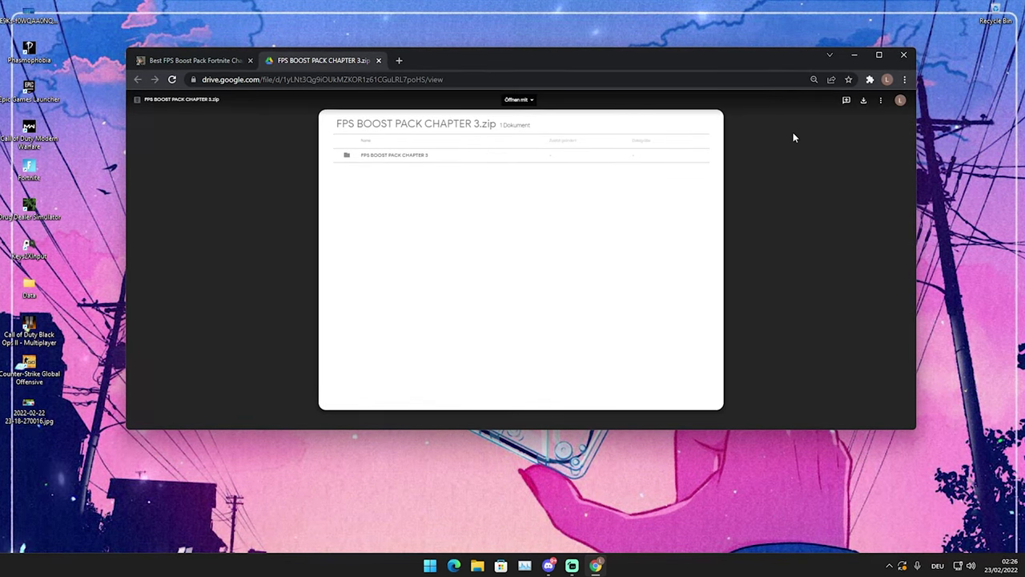
{"action": "left_click", "coordinate": [905, 53]}
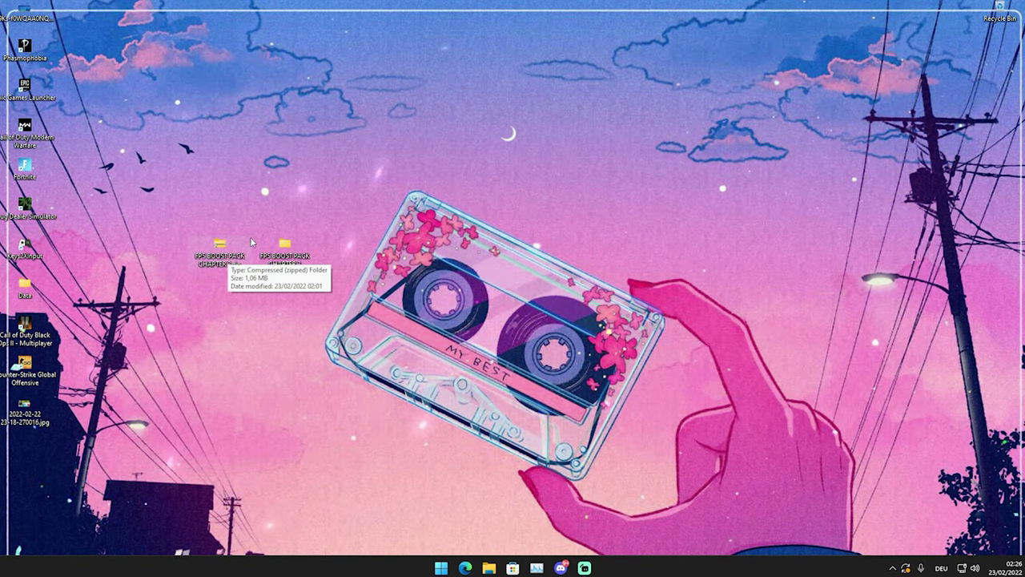
Step: Open the CPU BOOST folder inside the extracted FPS BOOST PACK CHAPTER 3 folder on the desktop
{"action": "double_click", "coordinate": [283, 250]}
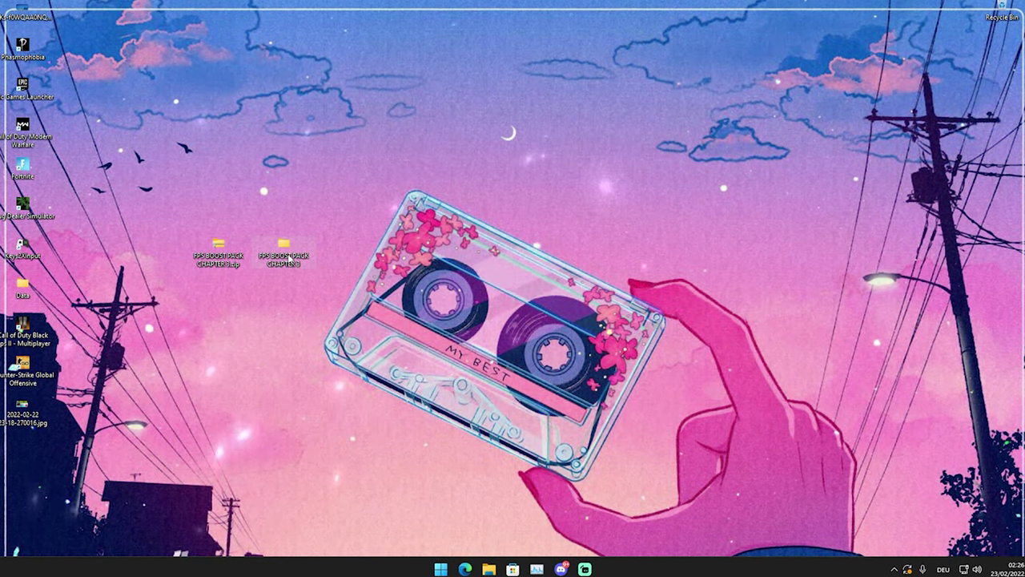
{"action": "left_click_drag", "start_coordinate": [575, 81], "coordinate": [423, 131]}
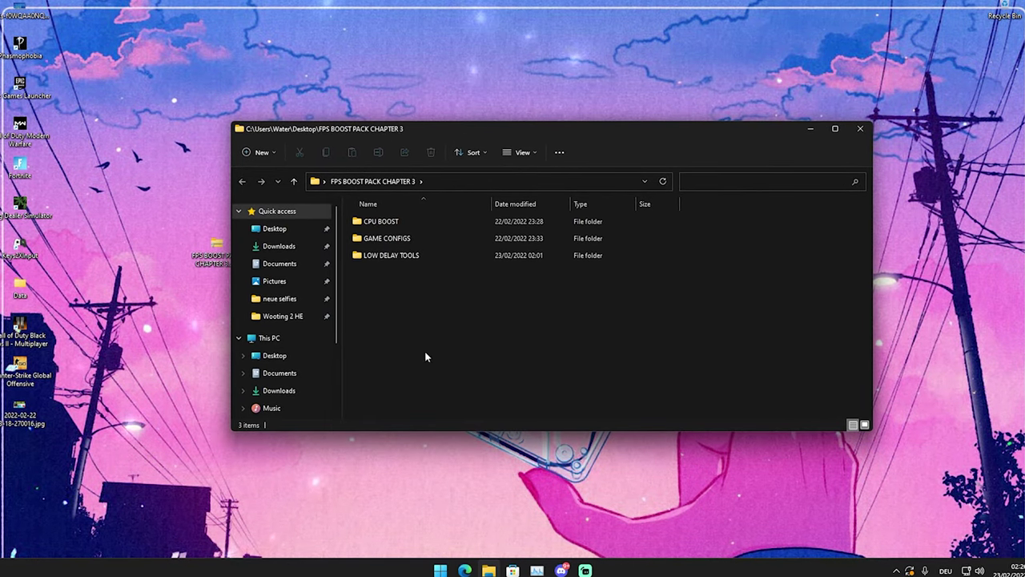
{"action": "double_click", "coordinate": [381, 224]}
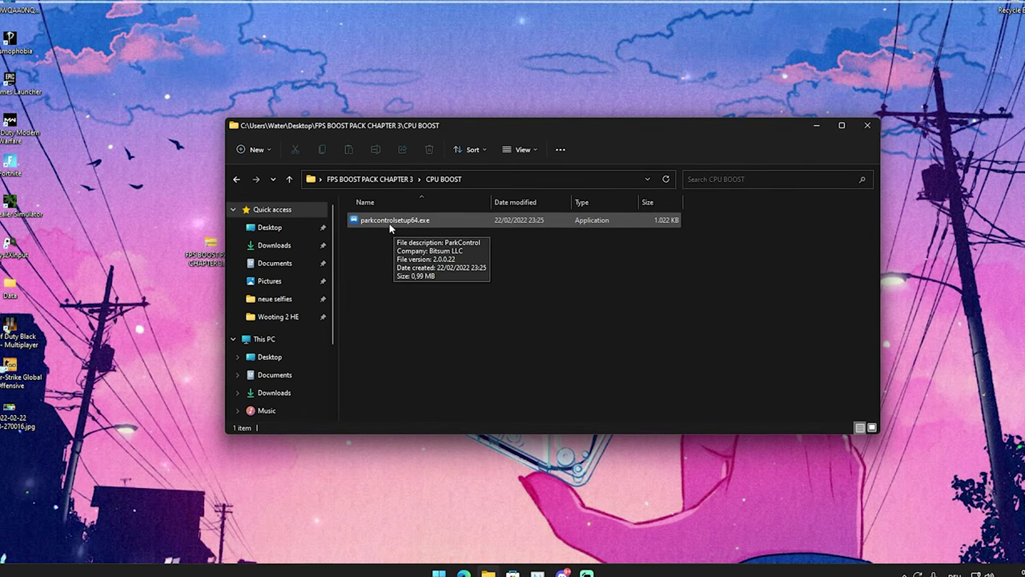
Step: Launch ParkControl and select Bitsum Highest Performance as the power profile
{"action": "key", "text": "super"}
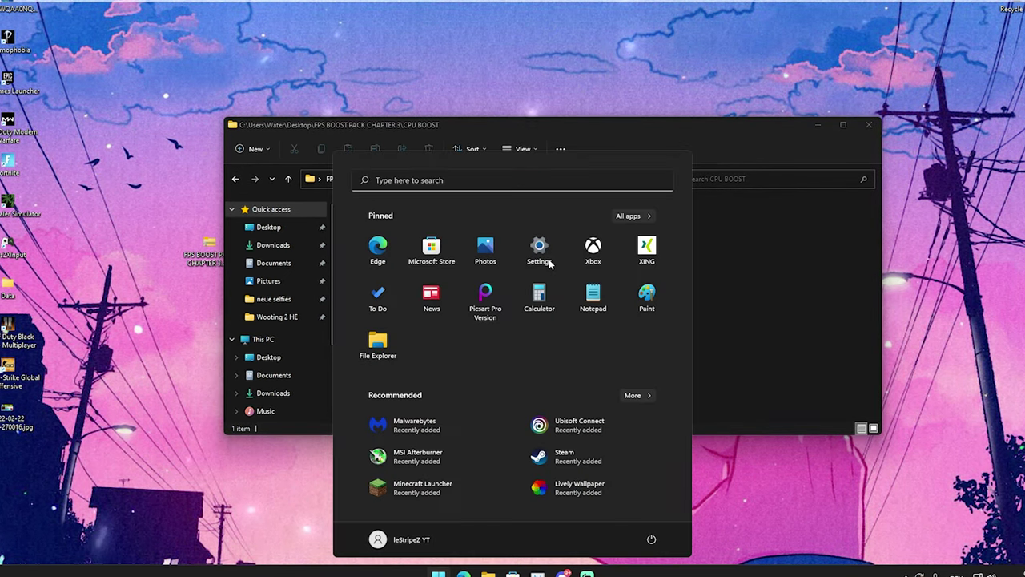
{"action": "type", "text": "parkControl"}
{"action": "left_click", "coordinate": [416, 274]}
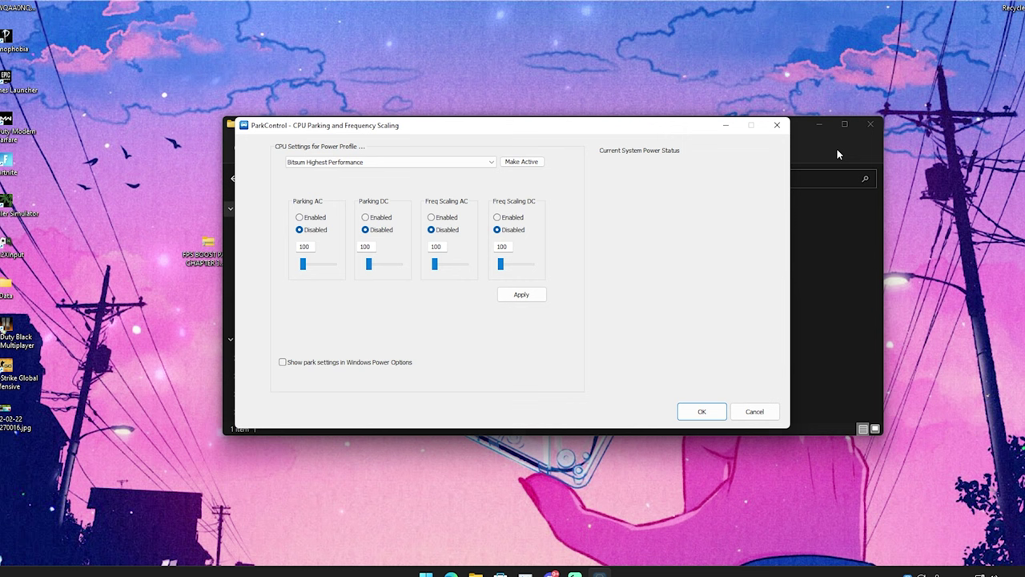
{"action": "left_click", "coordinate": [870, 124]}
{"action": "left_click_drag", "start_coordinate": [526, 134], "coordinate": [535, 125]}
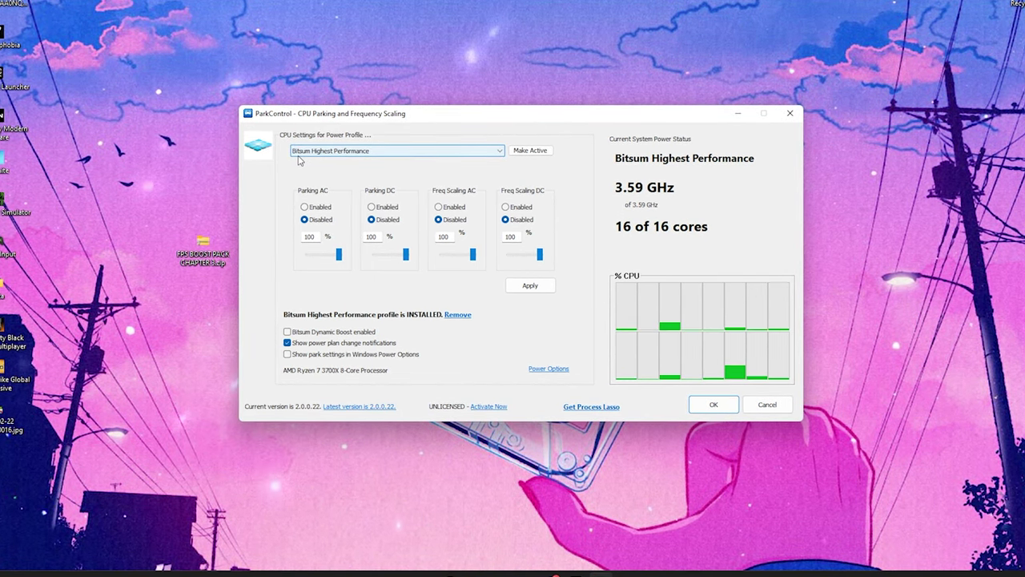
{"action": "left_click", "coordinate": [368, 152]}
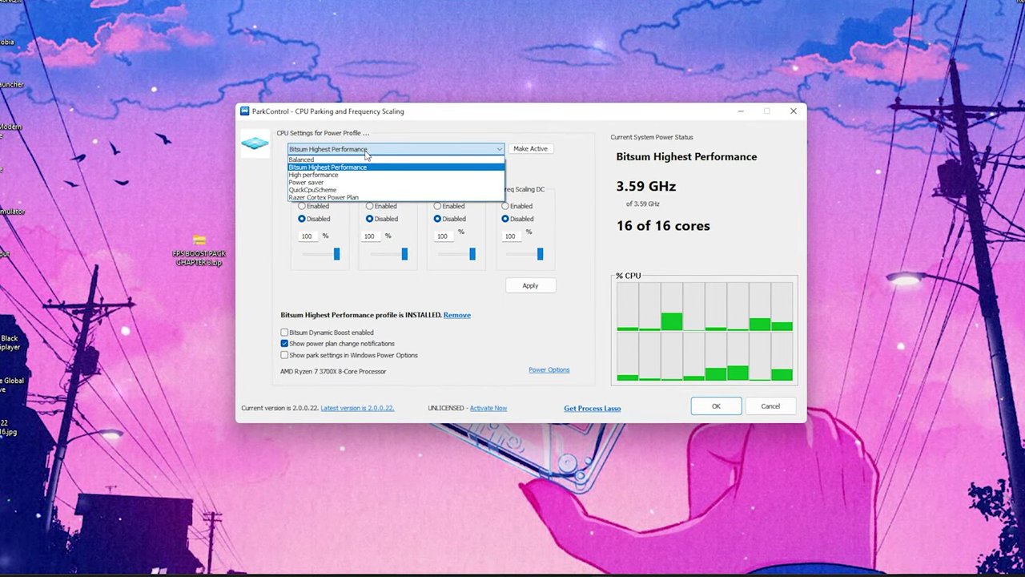
{"action": "left_click", "coordinate": [304, 167]}
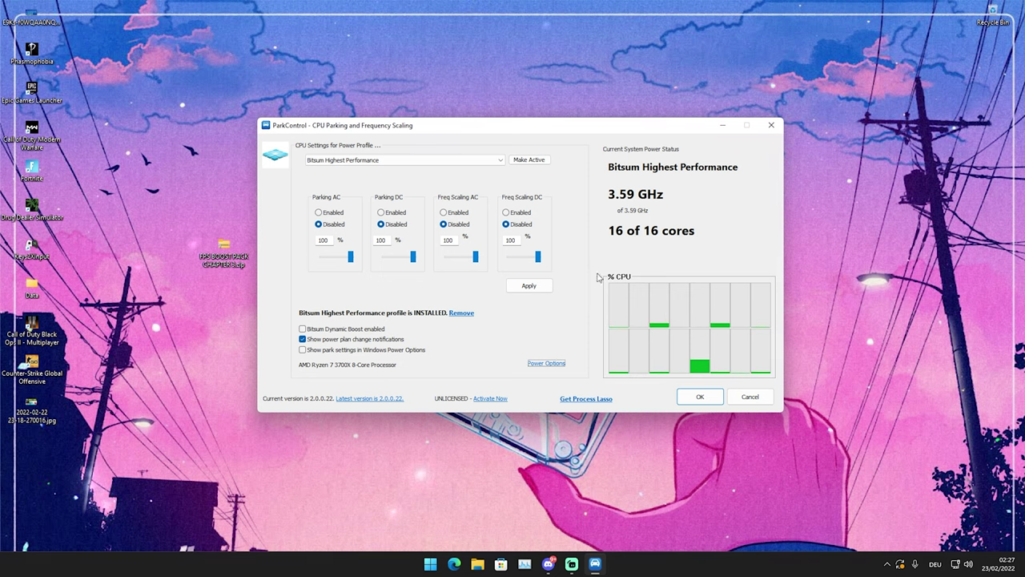
Step: Review the preferred and additional power plans in Windows Power Options, then confirm the ParkControl settings
{"action": "left_click", "coordinate": [544, 365]}
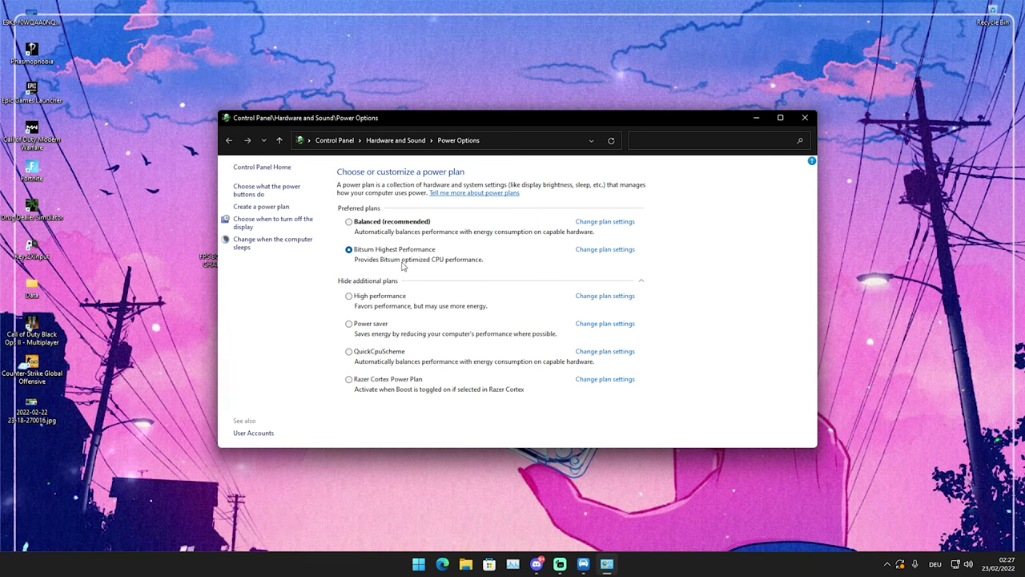
{"action": "left_click", "coordinate": [641, 284]}
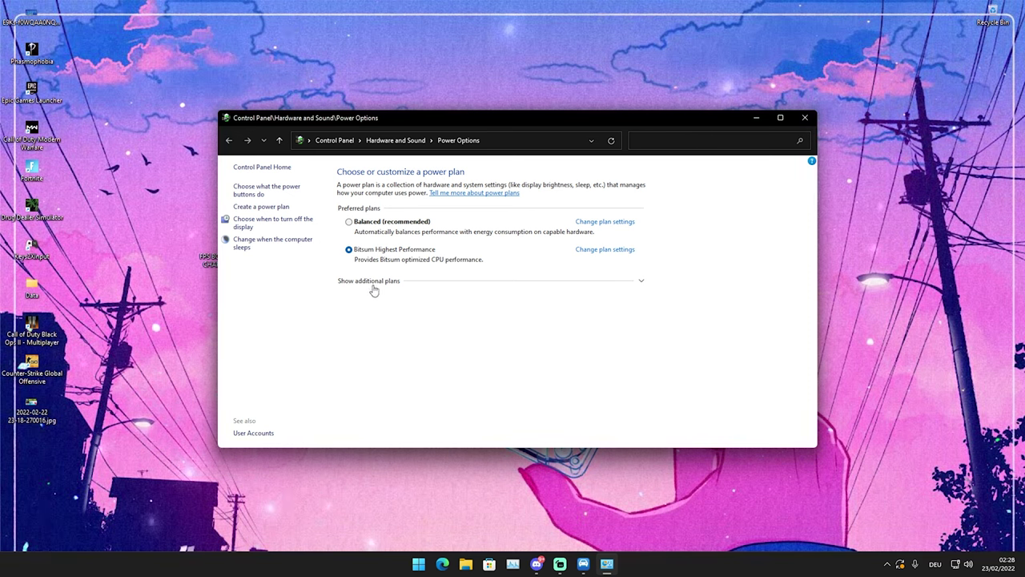
{"action": "left_click", "coordinate": [642, 280]}
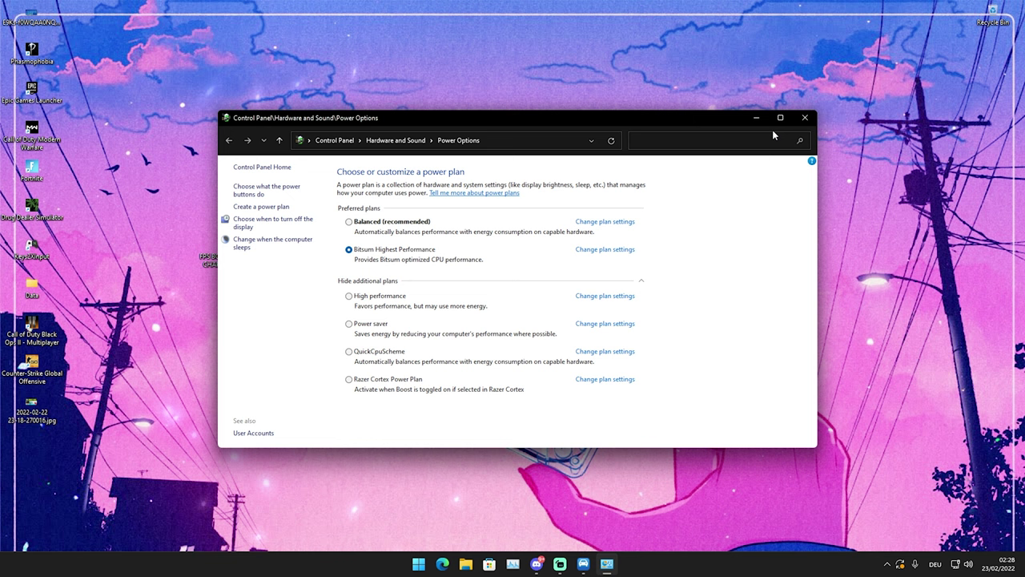
{"action": "left_click", "coordinate": [806, 120]}
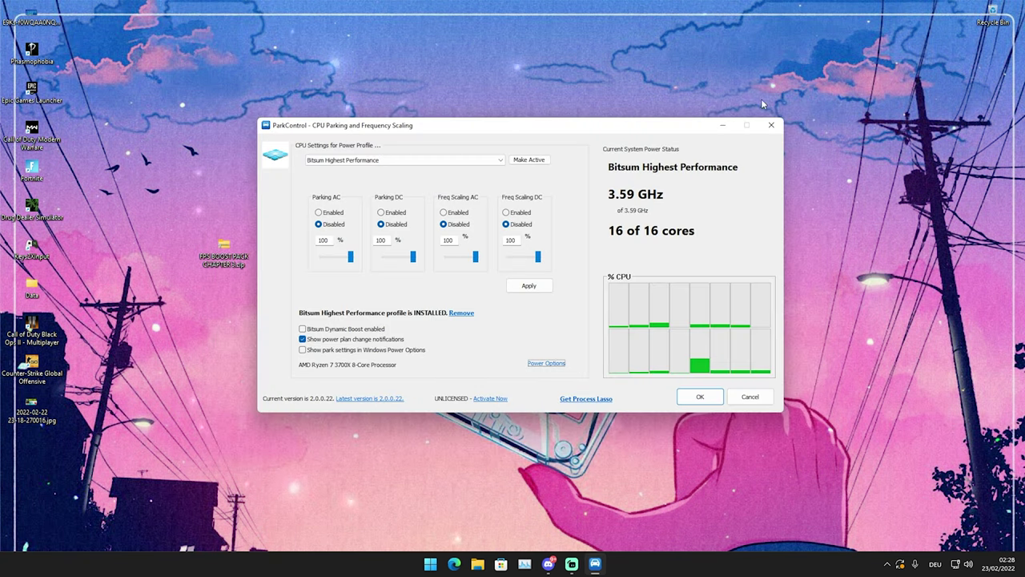
{"action": "left_click", "coordinate": [697, 398]}
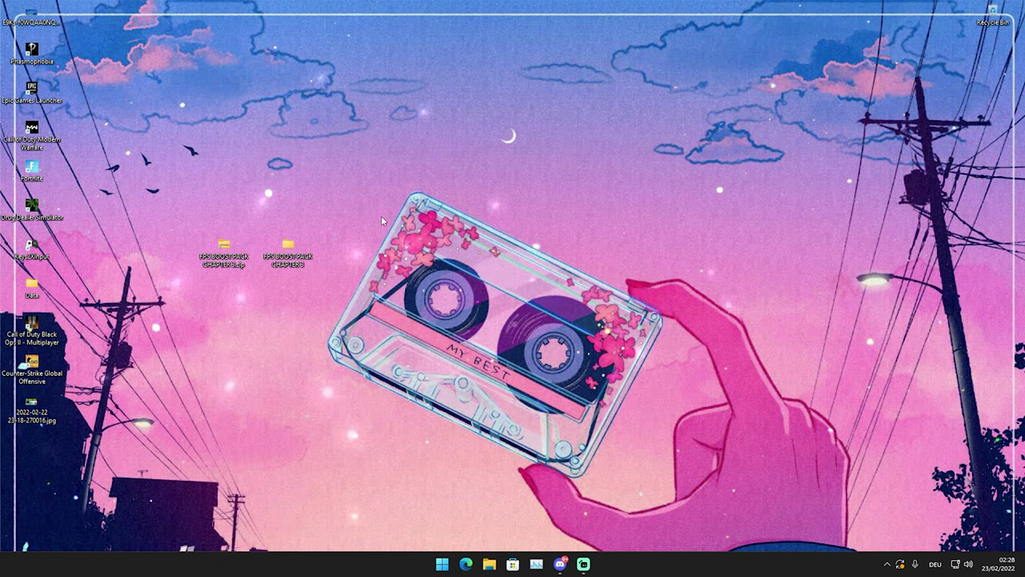
Step: Open GameUserSettings.ini from the Low End PC folder under GAME CONFIGS in the FPS boost pack
{"action": "double_click", "coordinate": [287, 248]}
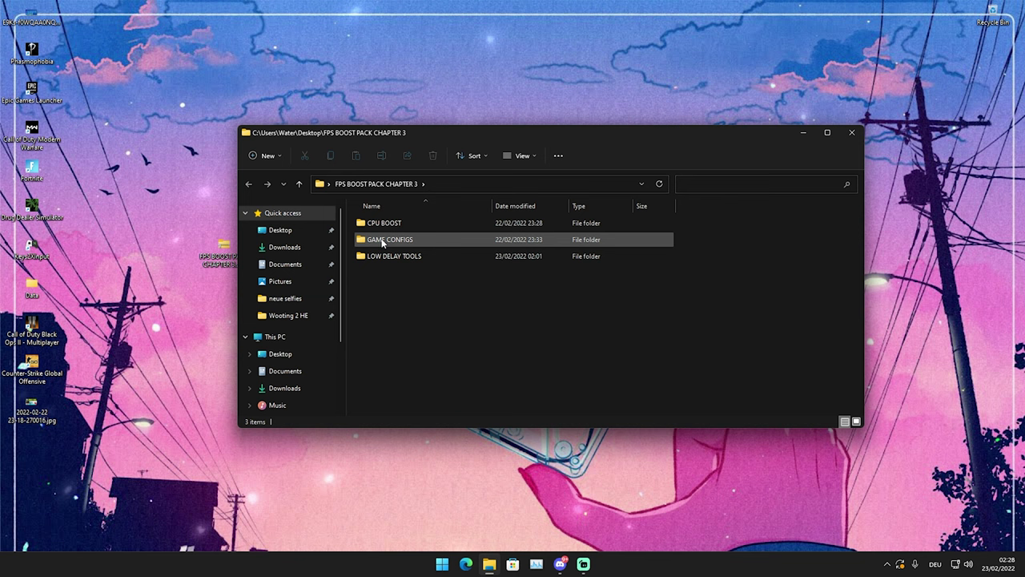
{"action": "left_click", "coordinate": [358, 243]}
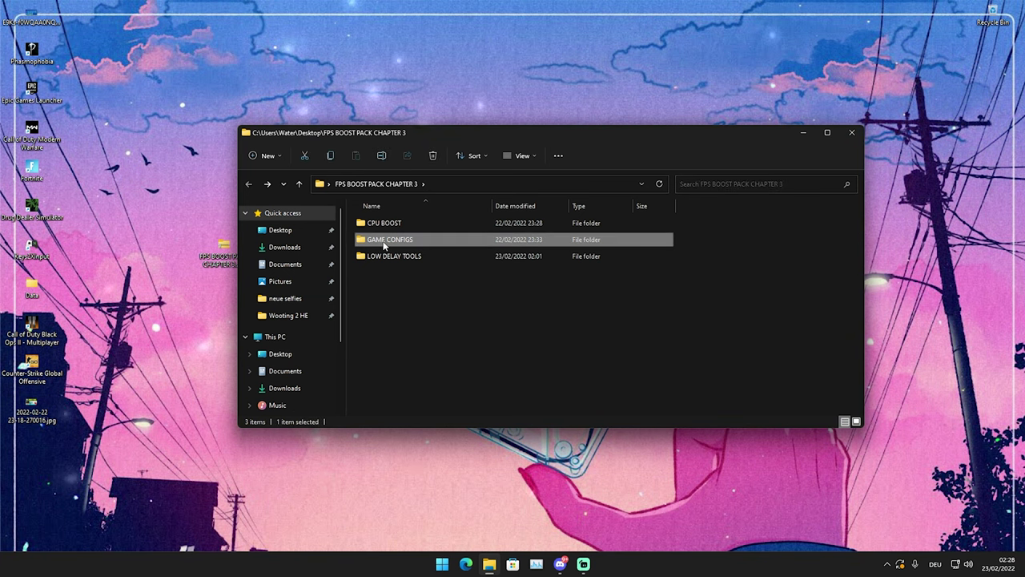
{"action": "double_click", "coordinate": [388, 242]}
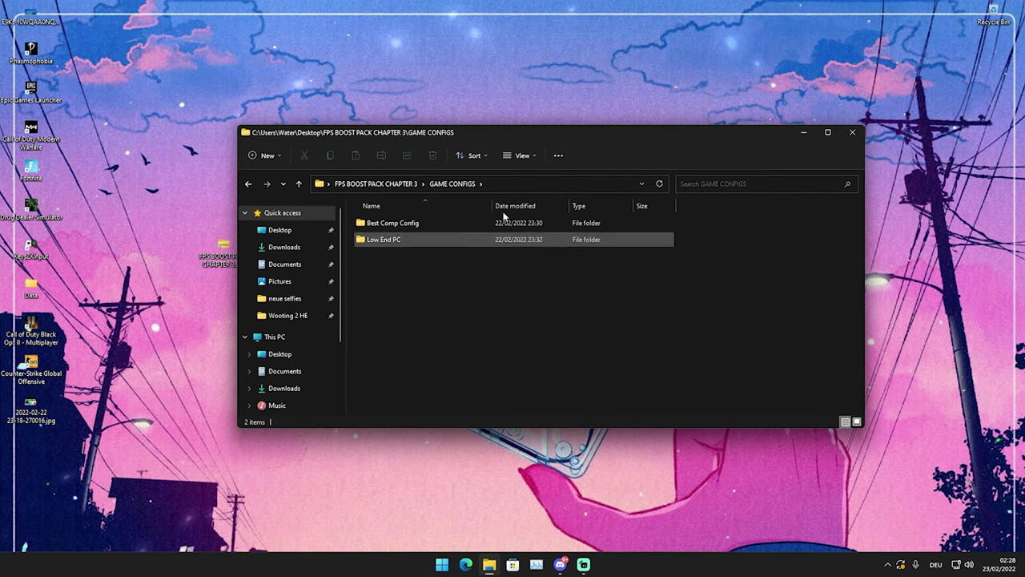
{"action": "double_click", "coordinate": [384, 240]}
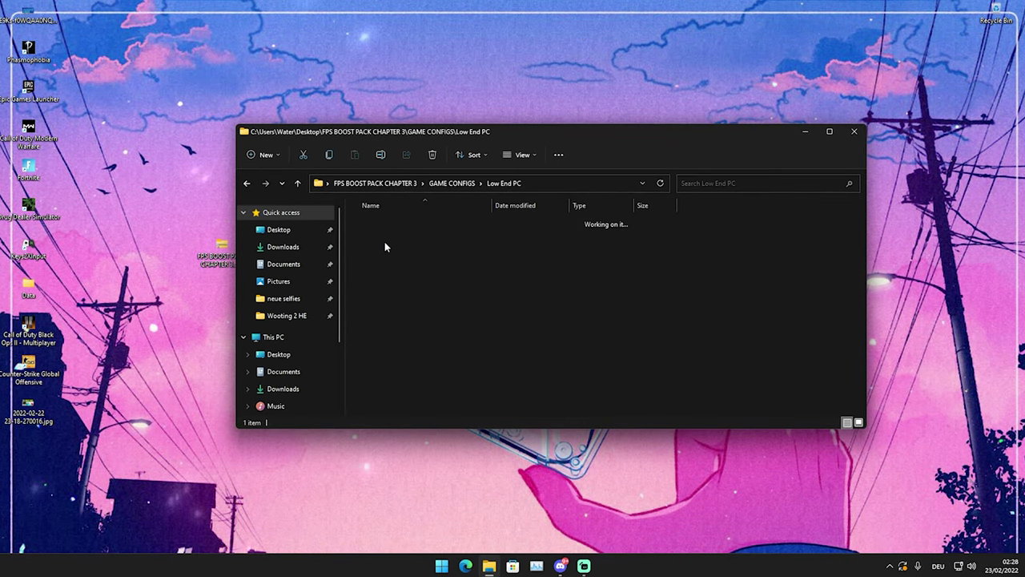
{"action": "double_click", "coordinate": [386, 222]}
Step: Examine the ResolutionSizeX and ResolutionSizeY lines in the Low End PC config and close the file
{"action": "scroll", "coordinate": [607, 316], "scroll_direction": "down", "scroll_amount": 20}
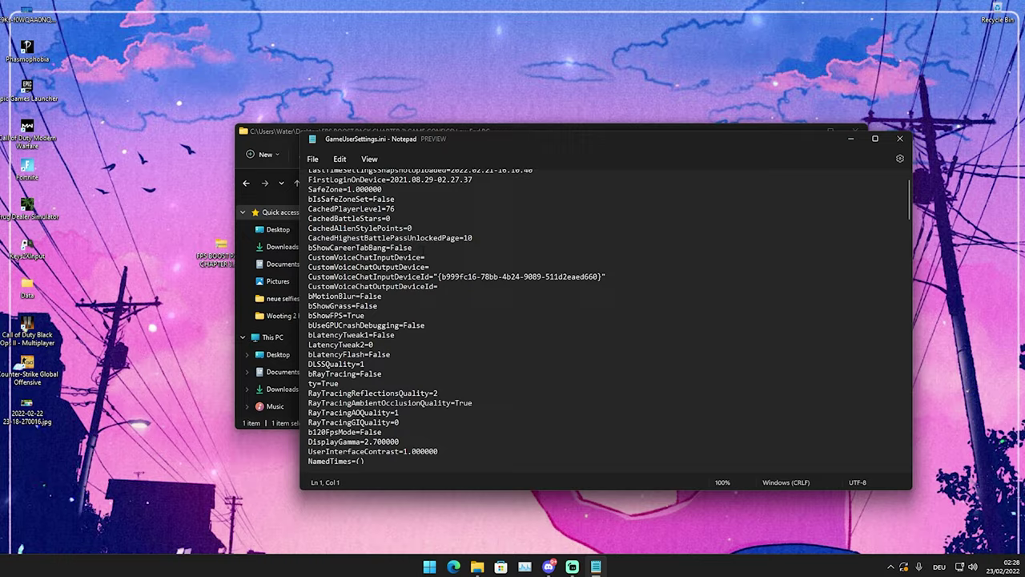
{"action": "scroll", "coordinate": [606, 317], "scroll_direction": "down", "scroll_amount": 20}
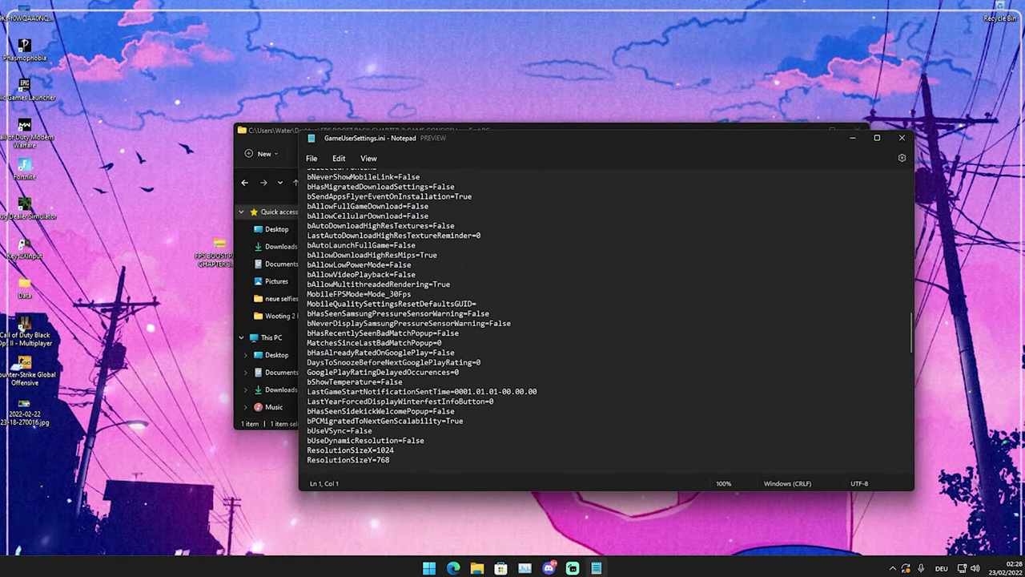
{"action": "scroll", "coordinate": [606, 316], "scroll_direction": "down", "scroll_amount": 6}
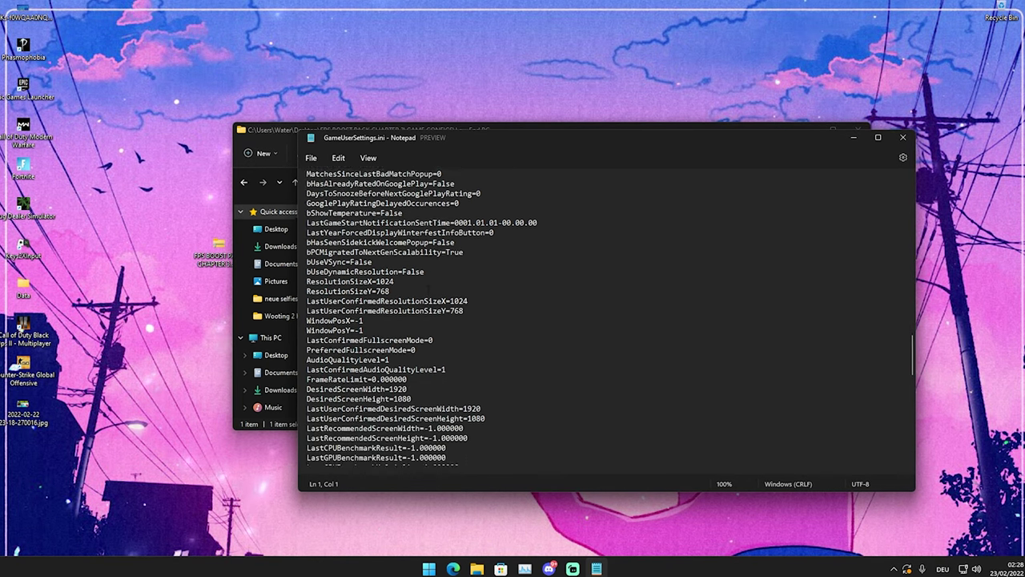
{"action": "scroll", "coordinate": [606, 316], "scroll_direction": "down", "scroll_amount": 2}
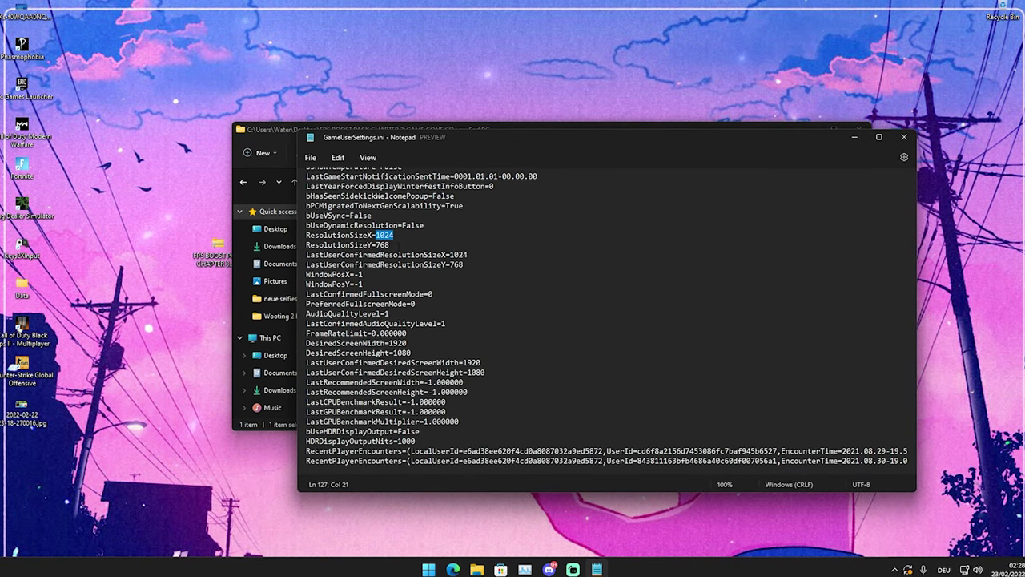
{"action": "double_click", "coordinate": [382, 244]}
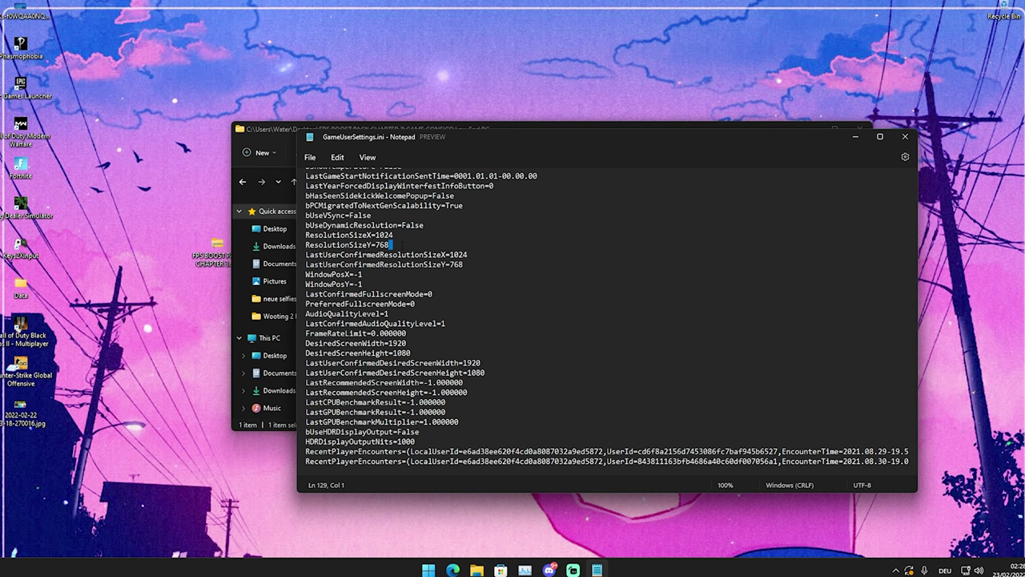
{"action": "left_click_drag", "start_coordinate": [390, 244], "coordinate": [305, 235]}
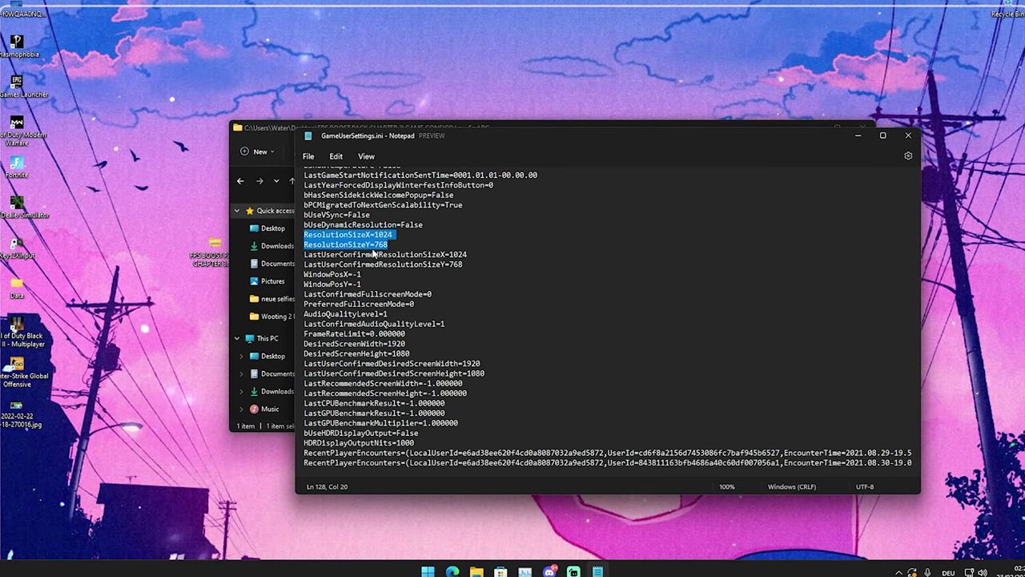
{"action": "left_click", "coordinate": [908, 136]}
Step: Open GameUserSettings.ini from the Best Comp Config folder and examine its resolution settings
{"action": "key", "text": "BackSpace"}
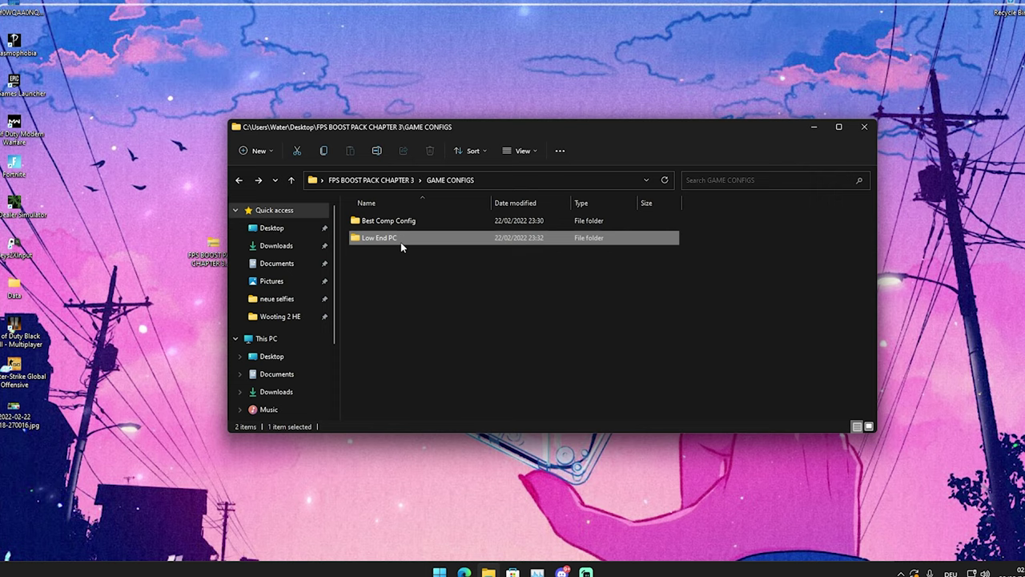
{"action": "double_click", "coordinate": [381, 223]}
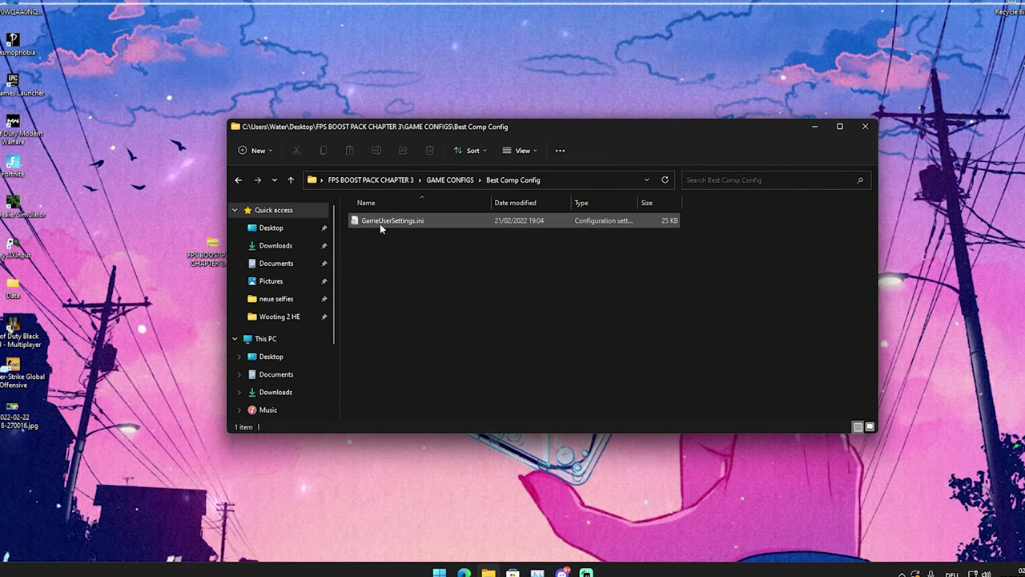
{"action": "left_click", "coordinate": [383, 226]}
{"action": "double_click", "coordinate": [383, 227]}
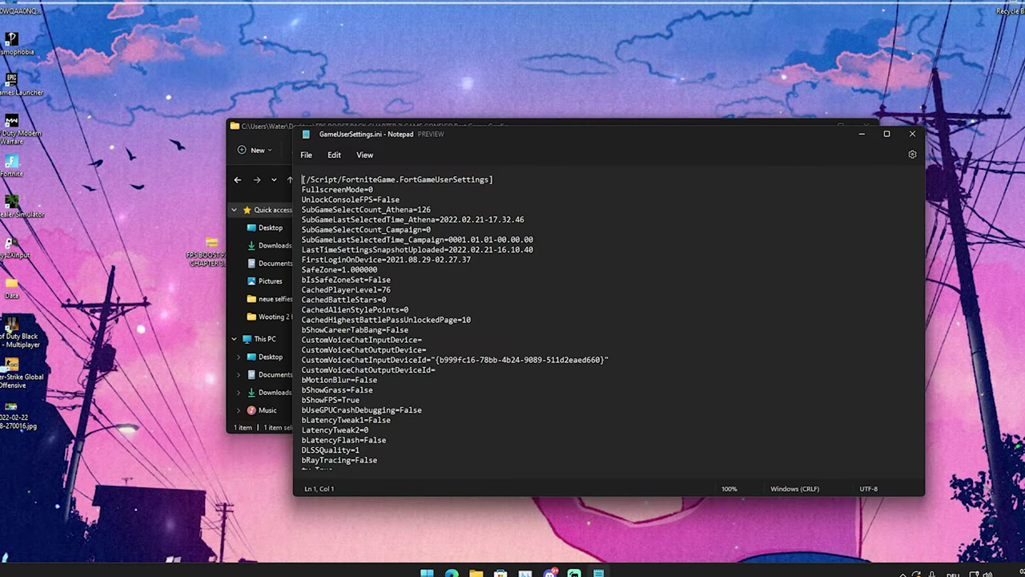
{"action": "scroll", "coordinate": [383, 226], "scroll_direction": "down", "scroll_amount": 20}
{"action": "scroll", "coordinate": [609, 317], "scroll_direction": "down", "scroll_amount": 20}
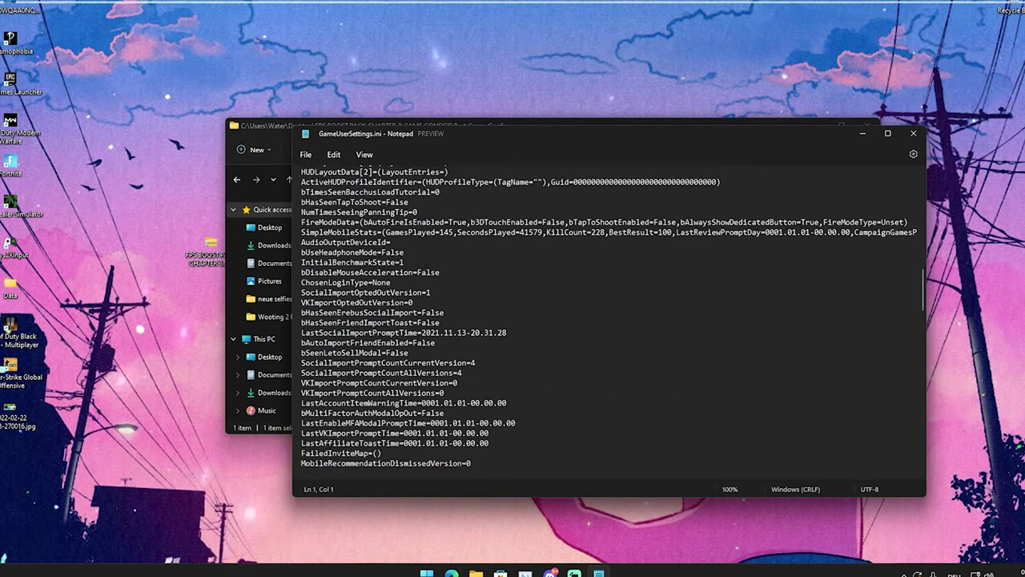
{"action": "scroll", "coordinate": [608, 317], "scroll_direction": "down", "scroll_amount": 8}
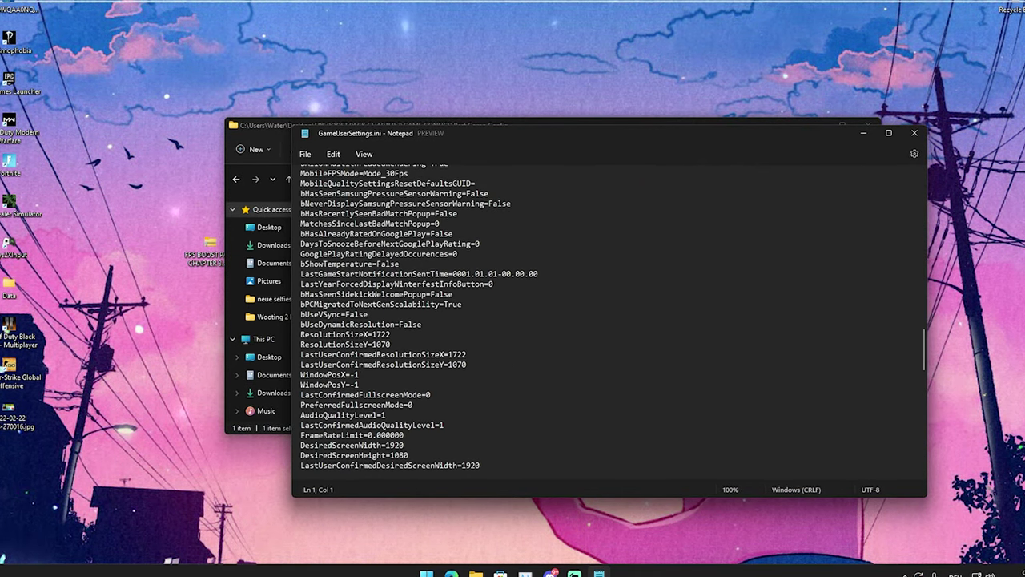
Step: Close the Best Comp Config settings file and move GameUserSettings.ini from that folder to the desktop
{"action": "scroll", "coordinate": [608, 317], "scroll_direction": "up", "scroll_amount": 3}
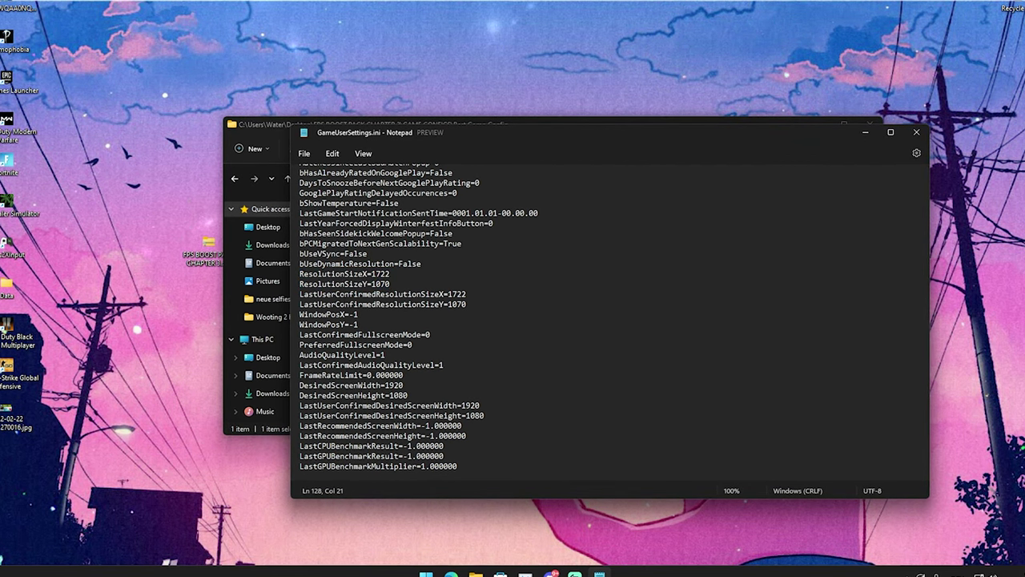
{"action": "left_click", "coordinate": [917, 131]}
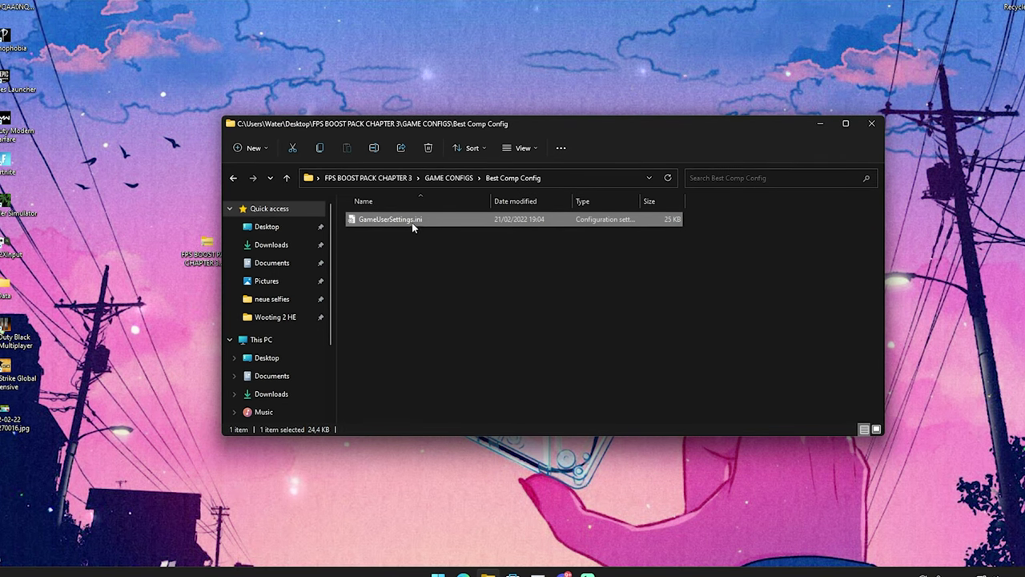
{"action": "left_click_drag", "start_coordinate": [413, 228], "coordinate": [122, 221]}
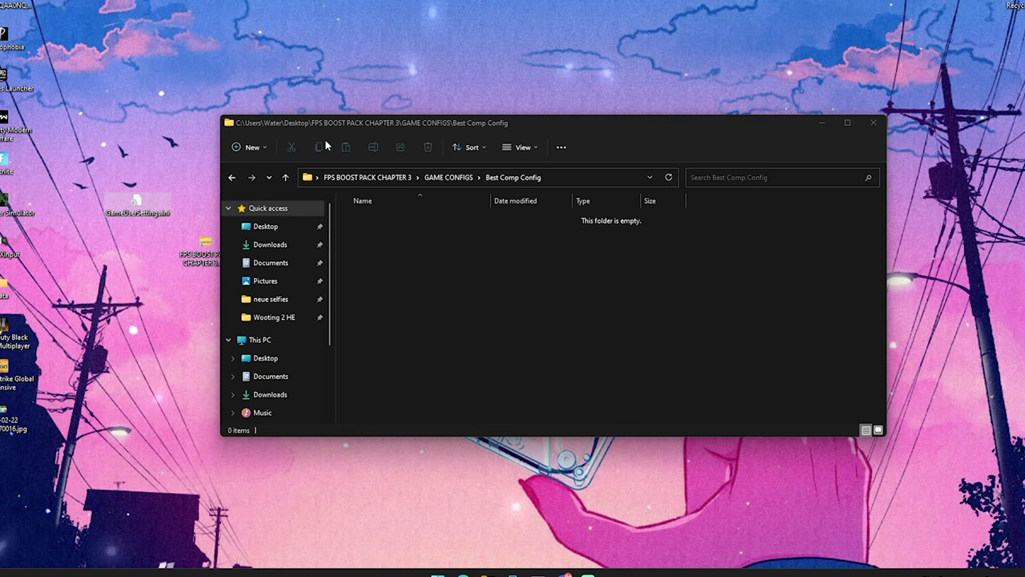
Step: Go to %temp%, move up to AppData\Local and open the FortniteGame\Saved\Config\WindowsClient folder
{"action": "left_click", "coordinate": [593, 177]}
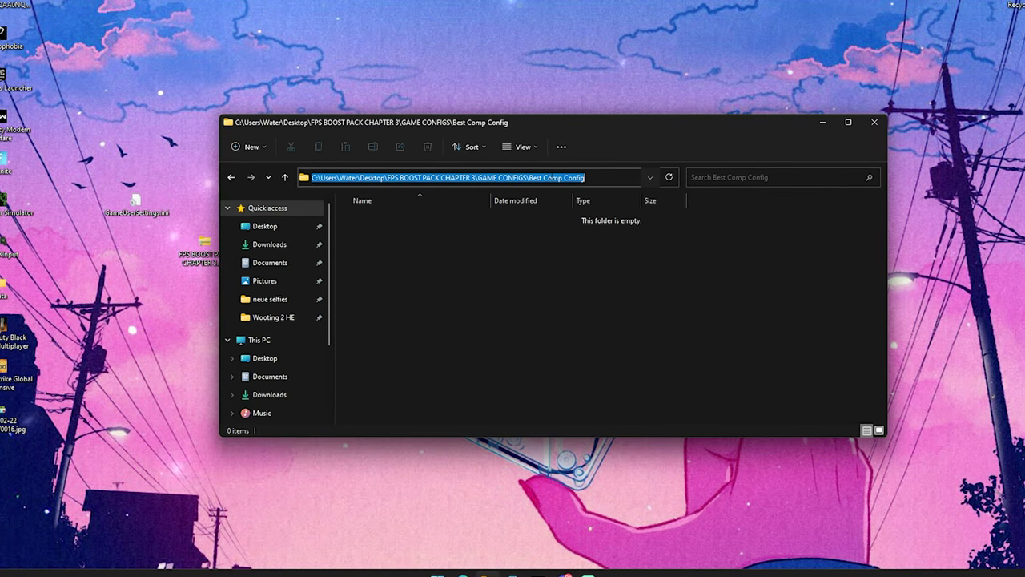
{"action": "type", "text": "%temp%"}
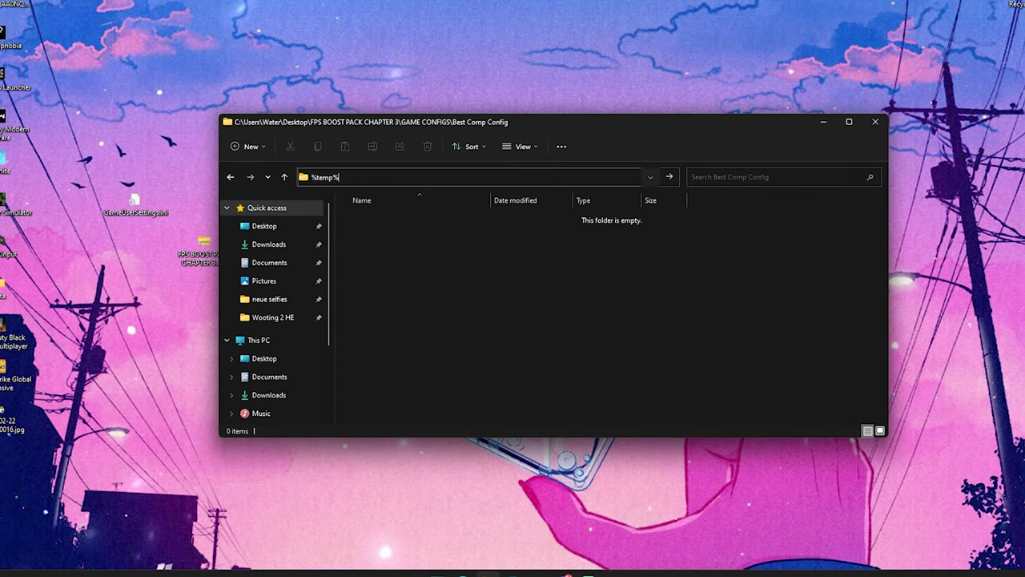
{"action": "key", "text": "Return"}
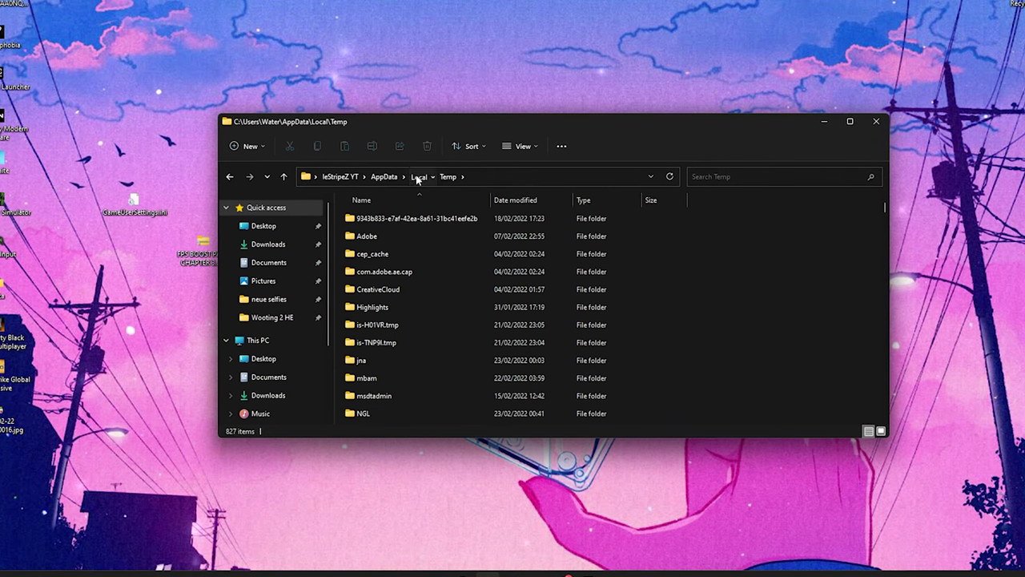
{"action": "left_click", "coordinate": [422, 176]}
{"action": "scroll", "coordinate": [365, 241], "scroll_direction": "up", "scroll_amount": 5}
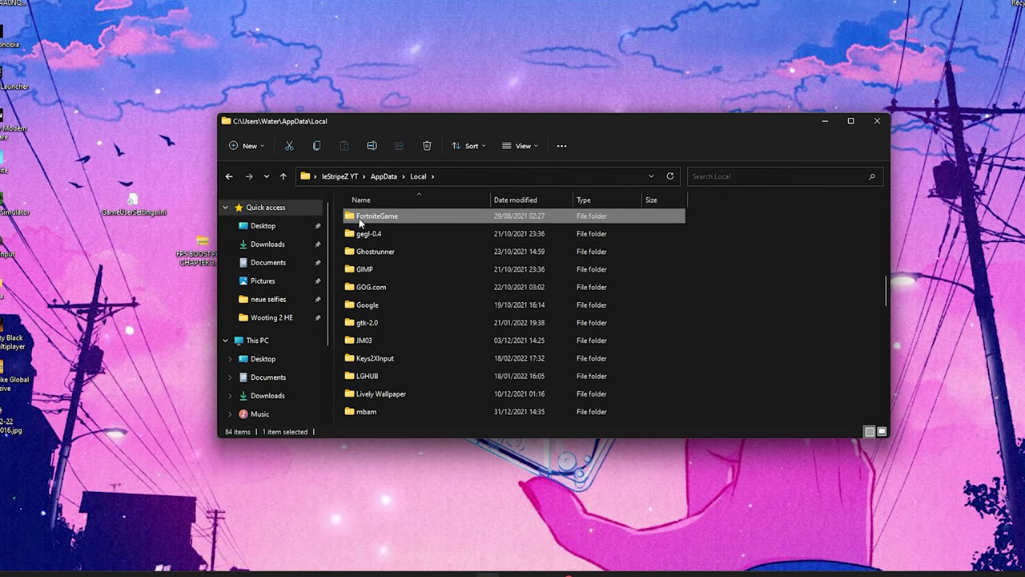
{"action": "double_click", "coordinate": [359, 217]}
{"action": "double_click", "coordinate": [358, 218]}
{"action": "double_click", "coordinate": [366, 234]}
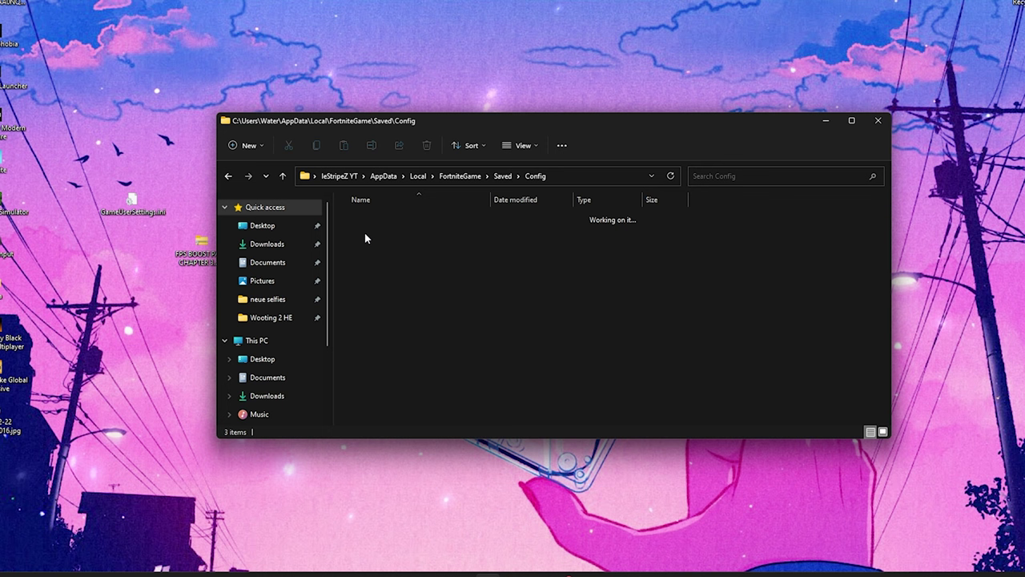
{"action": "double_click", "coordinate": [376, 236]}
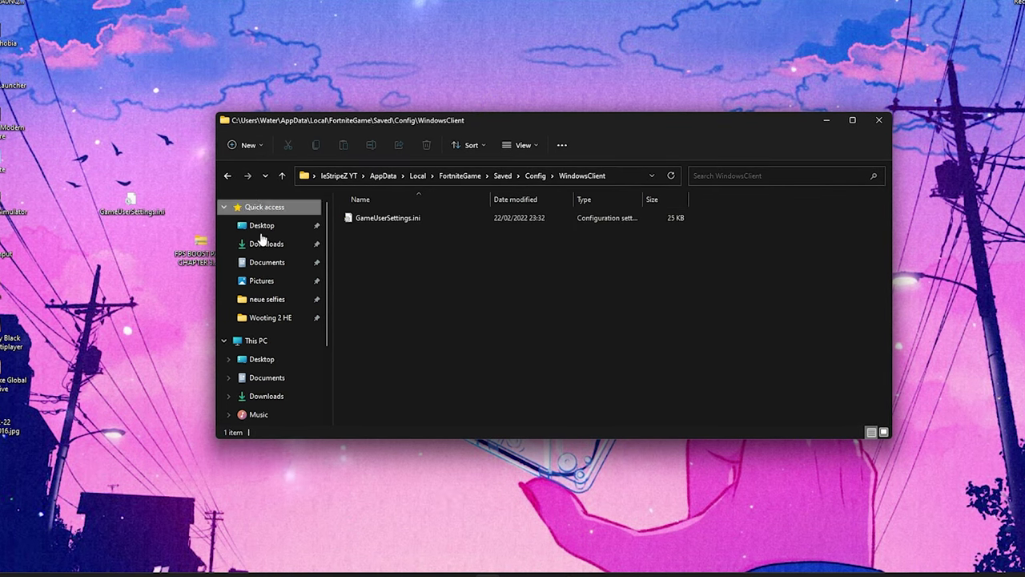
Step: Replace GameUserSettings.ini in the WindowsClient folder with the desktop copy and open the new file's properties
{"action": "left_click", "coordinate": [385, 218]}
{"action": "right_click", "coordinate": [378, 222]}
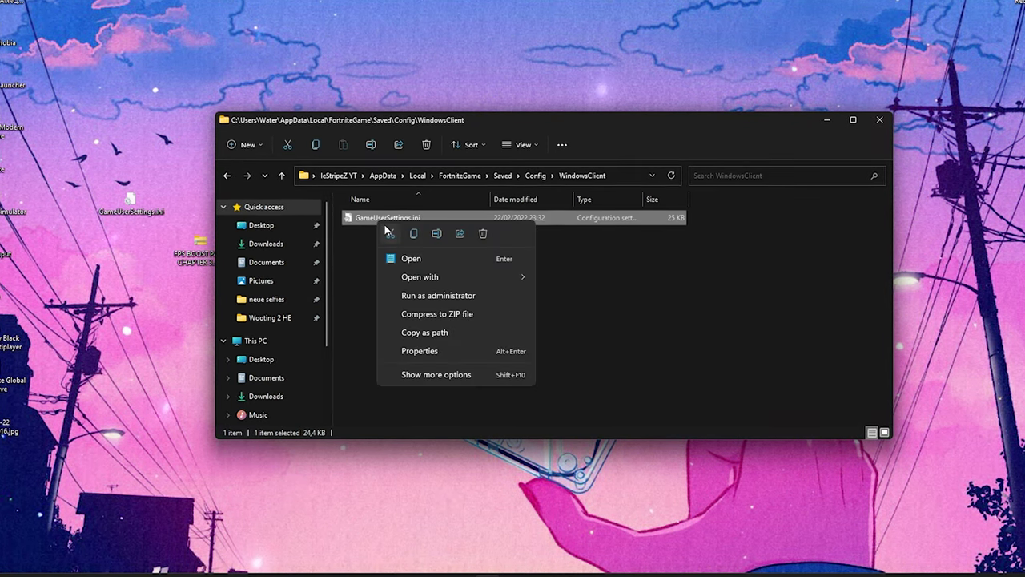
{"action": "left_click", "coordinate": [481, 234]}
{"action": "left_click_drag", "start_coordinate": [129, 200], "coordinate": [412, 250]}
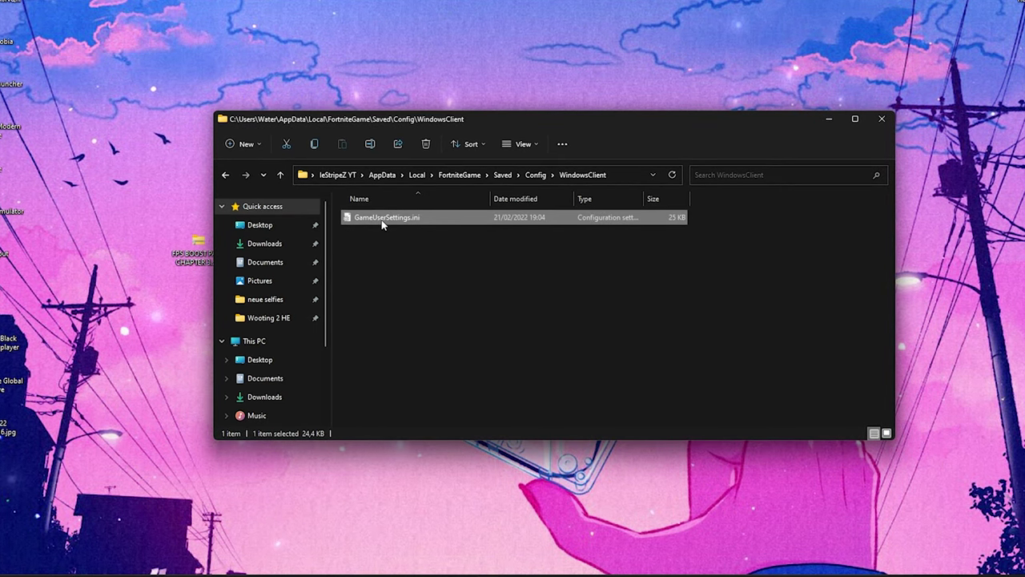
{"action": "right_click", "coordinate": [382, 221]}
{"action": "left_click", "coordinate": [430, 353]}
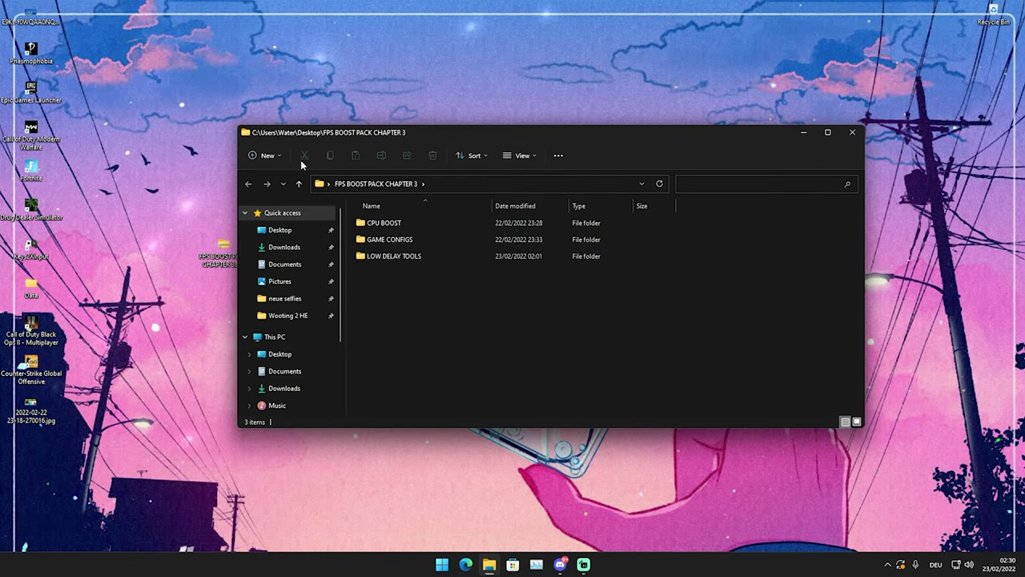
Step: Launch FilterKeysSetter.exe from the LOW DELAY TOOLS folder of the boost pack and minimize the folder window
{"action": "left_click", "coordinate": [377, 257]}
{"action": "double_click", "coordinate": [381, 258]}
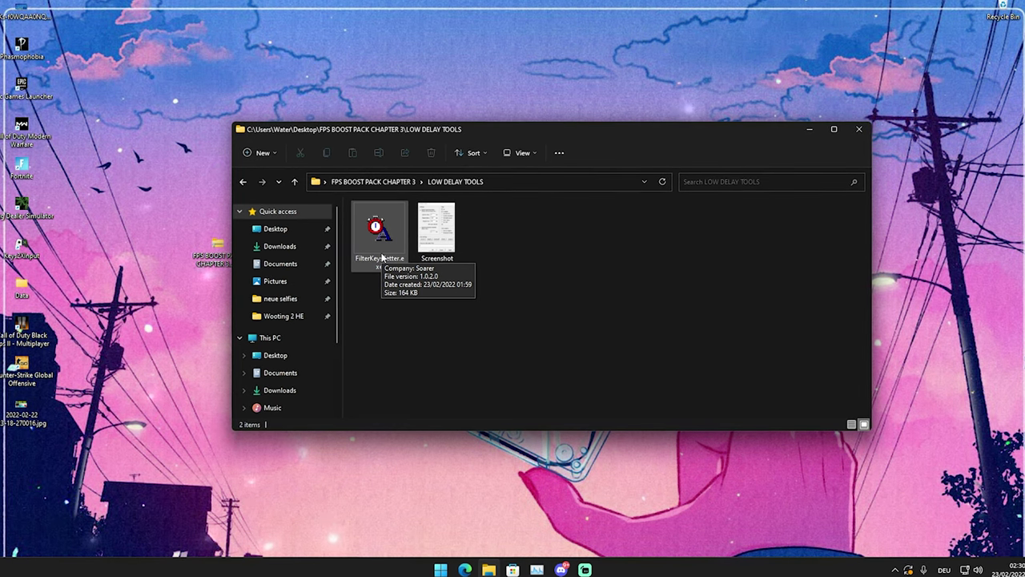
{"action": "double_click", "coordinate": [382, 256]}
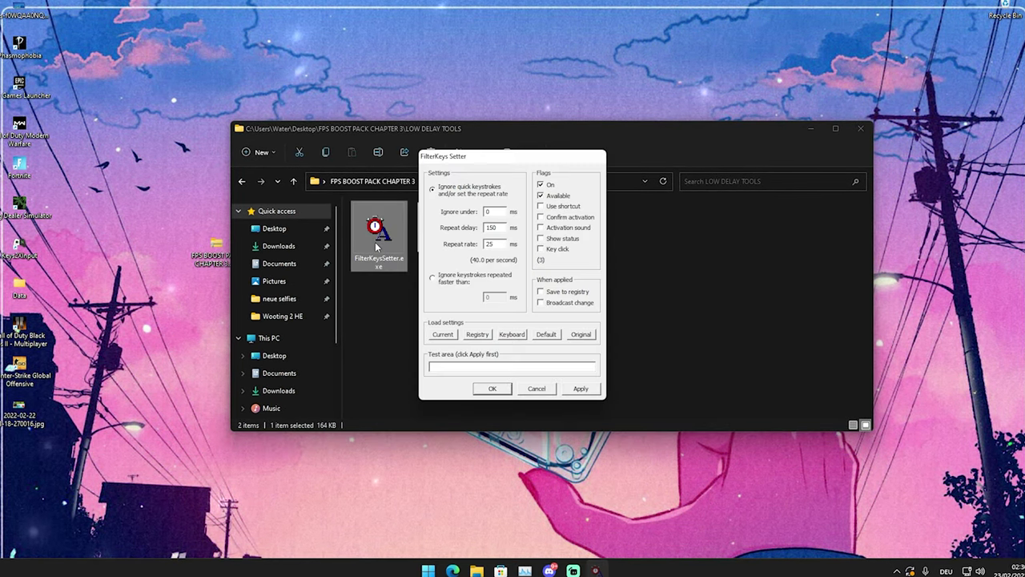
{"action": "left_click", "coordinate": [735, 130]}
{"action": "left_click_drag", "start_coordinate": [736, 130], "coordinate": [682, 125]}
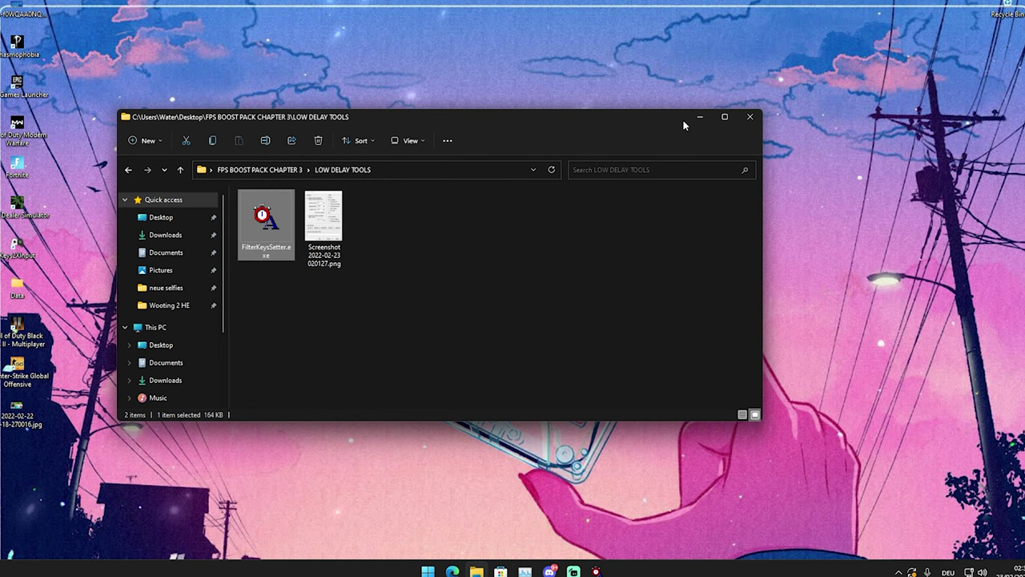
{"action": "left_click", "coordinate": [691, 122]}
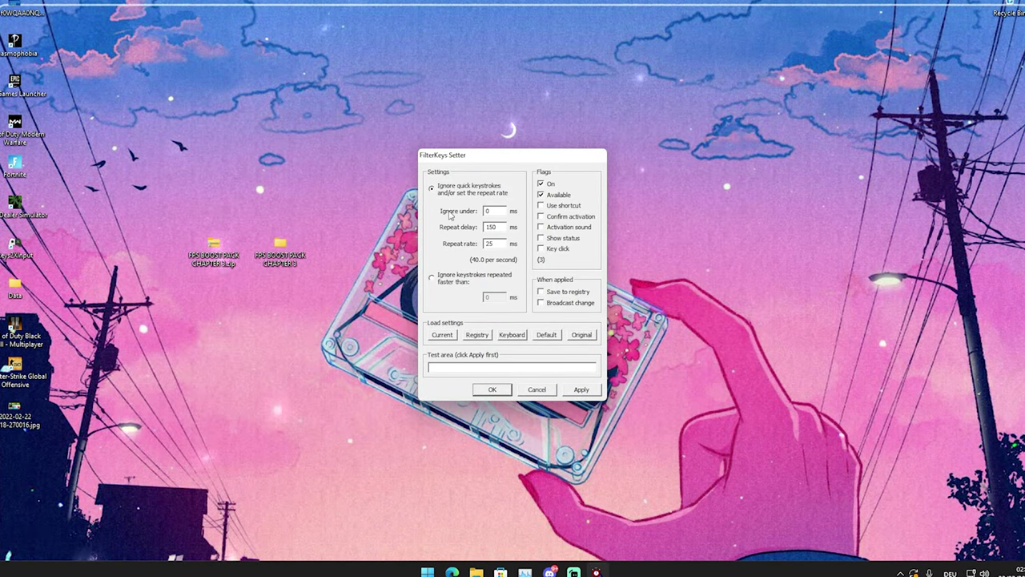
Step: Open Screenshot 2022-02-23 020127.png from LOW DELAY TOOLS and place it side by side with the FilterKeys Setter window
{"action": "left_click", "coordinate": [476, 572]}
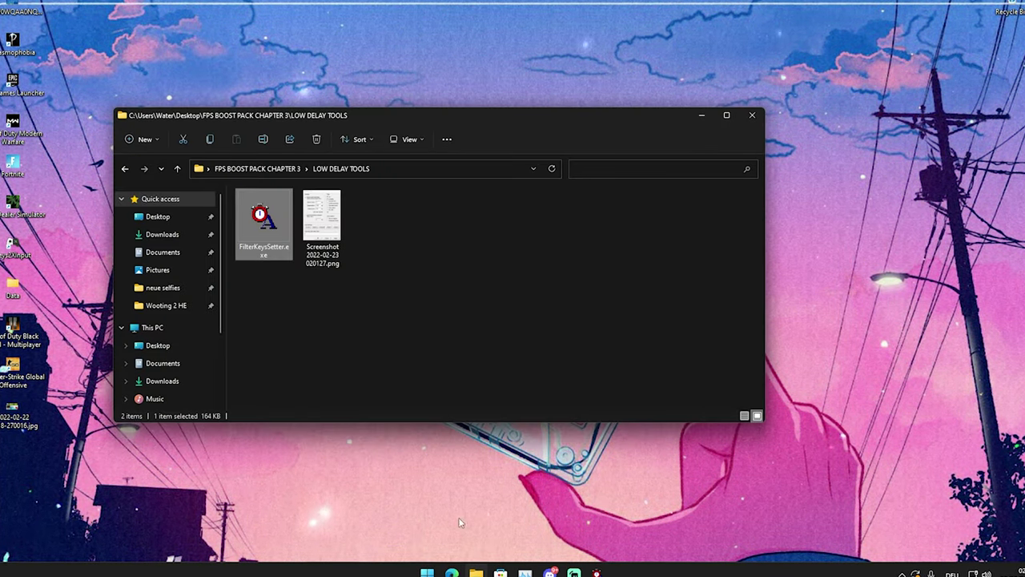
{"action": "double_click", "coordinate": [323, 225]}
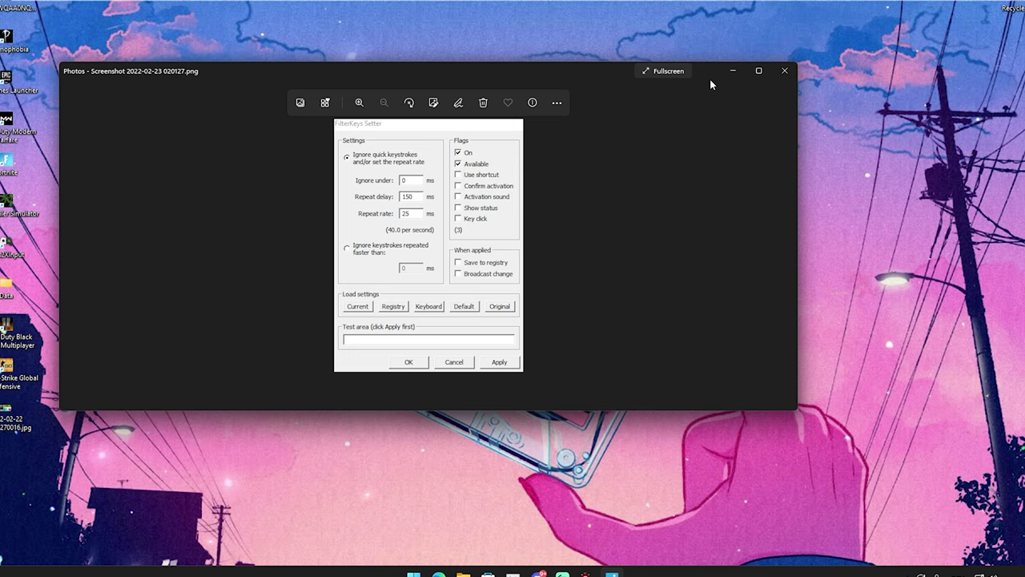
{"action": "left_click_drag", "start_coordinate": [710, 78], "coordinate": [583, 105]}
{"action": "left_click", "coordinate": [585, 575]}
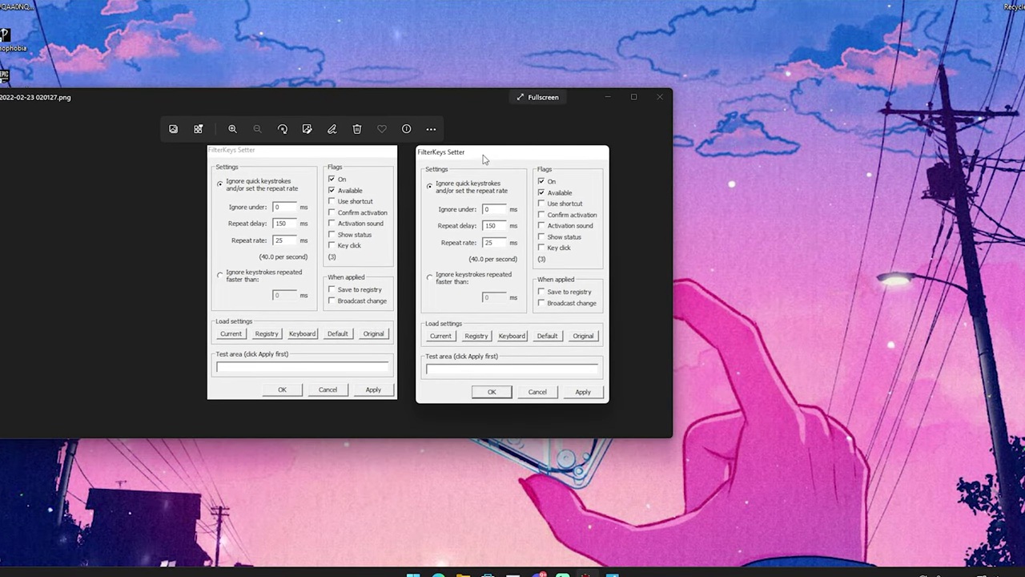
{"action": "left_click_drag", "start_coordinate": [484, 159], "coordinate": [531, 147]}
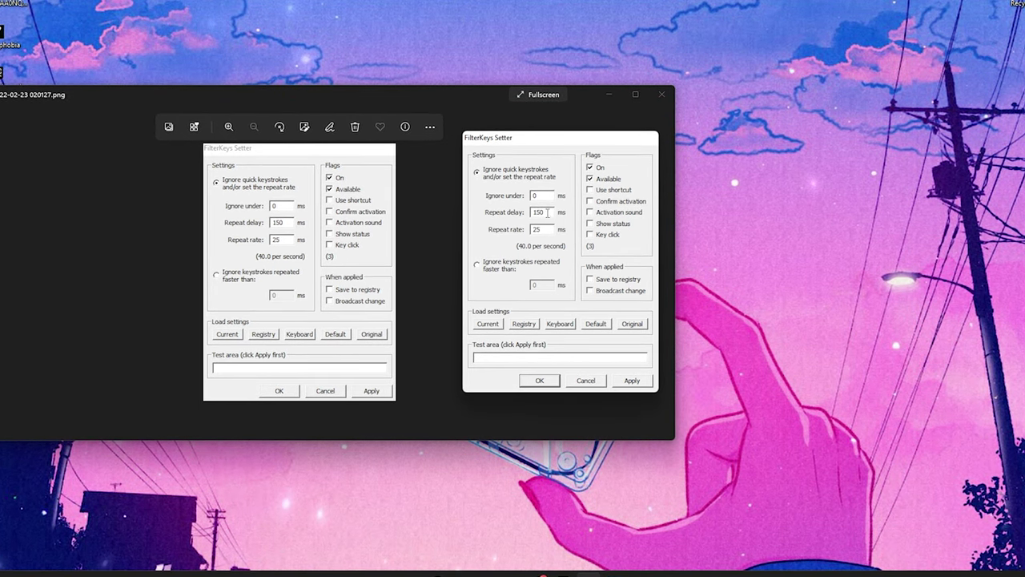
Step: Apply the FilterKeys settings with a 150 ms repeat delay and 25 ms repeat rate, and close the reference screenshot
{"action": "left_click_drag", "start_coordinate": [532, 212], "coordinate": [553, 215]}
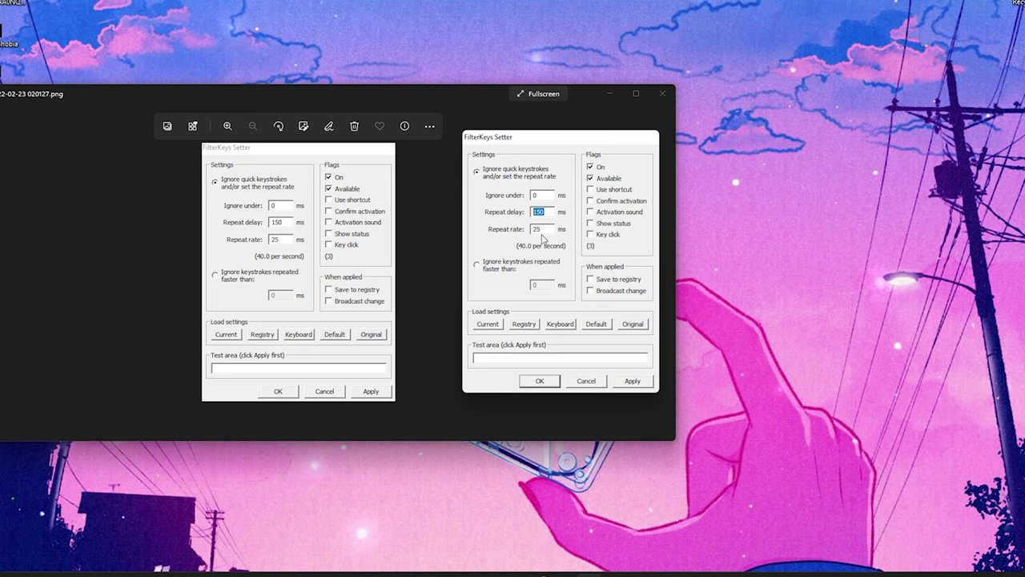
{"action": "double_click", "coordinate": [535, 229]}
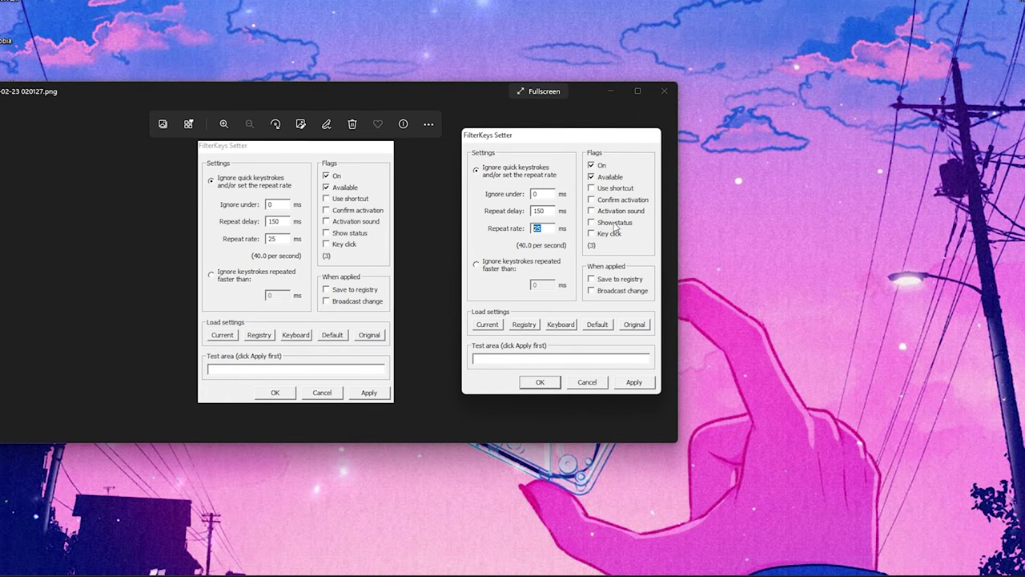
{"action": "left_click", "coordinate": [631, 382]}
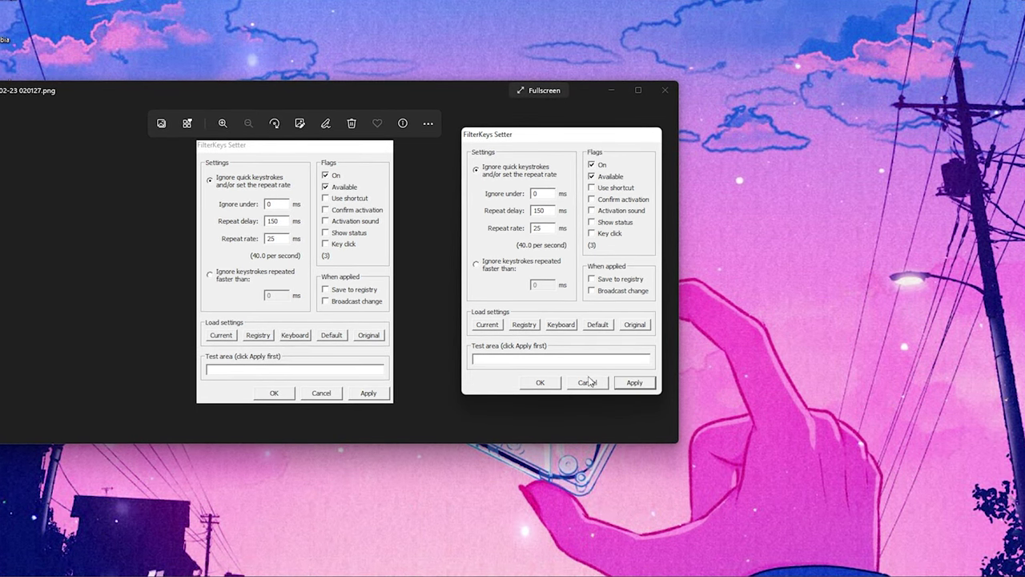
{"action": "left_click", "coordinate": [665, 89]}
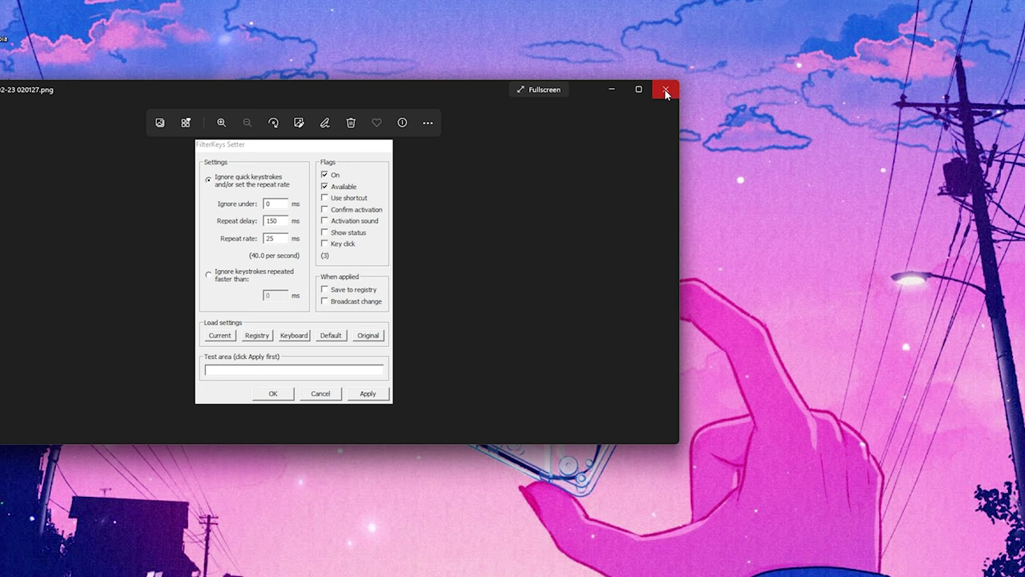
{"action": "left_click_drag", "start_coordinate": [558, 139], "coordinate": [468, 151]}
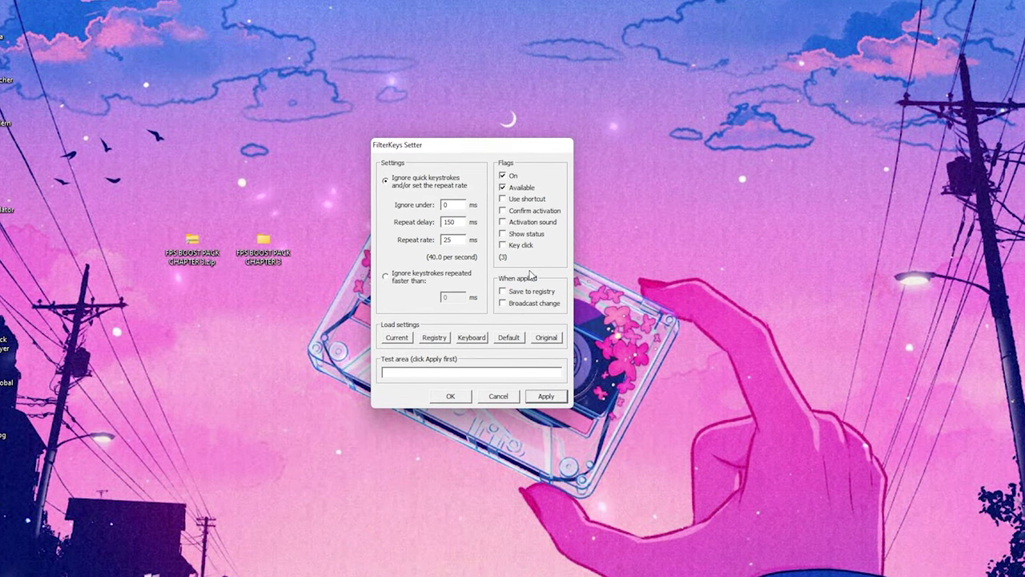
Step: Locate FilterKeysSetter.exe again in the boost pack's LOW DELAY TOOLS folder and close the folder window
{"action": "double_click", "coordinate": [282, 244]}
{"action": "double_click", "coordinate": [283, 242]}
{"action": "left_click", "coordinate": [238, 218]}
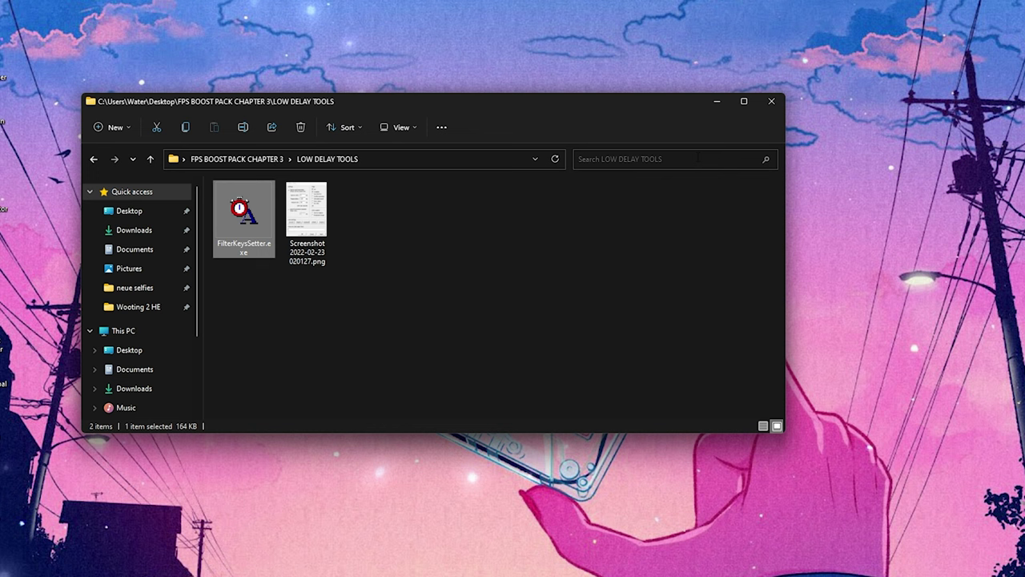
{"action": "left_click", "coordinate": [771, 101]}
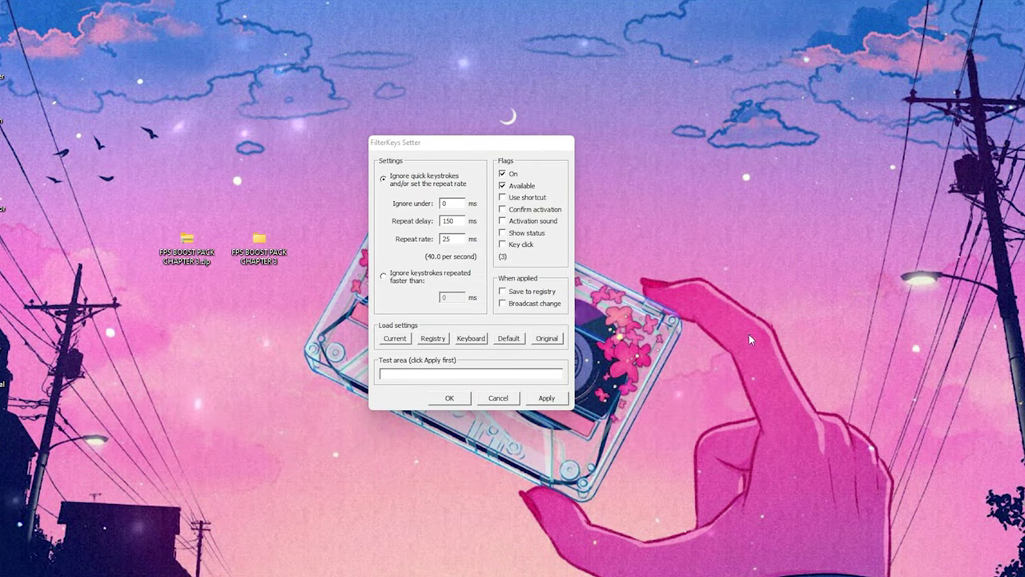